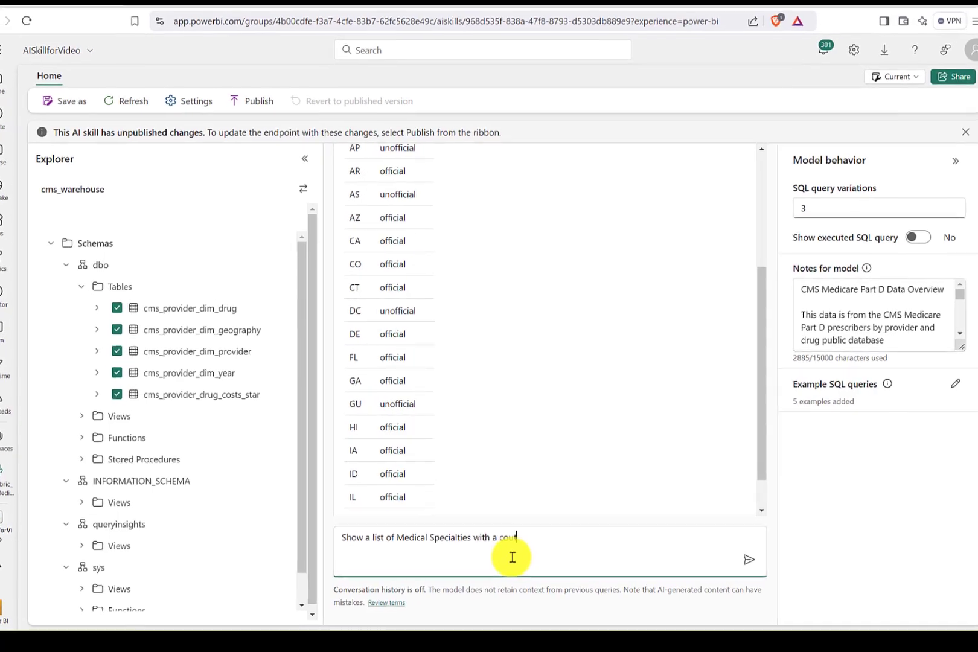
# Ask the AI skill for a list of Medical Specialties with a count of providers for each specialty, and review the answer
pyautogui.write('specialty')
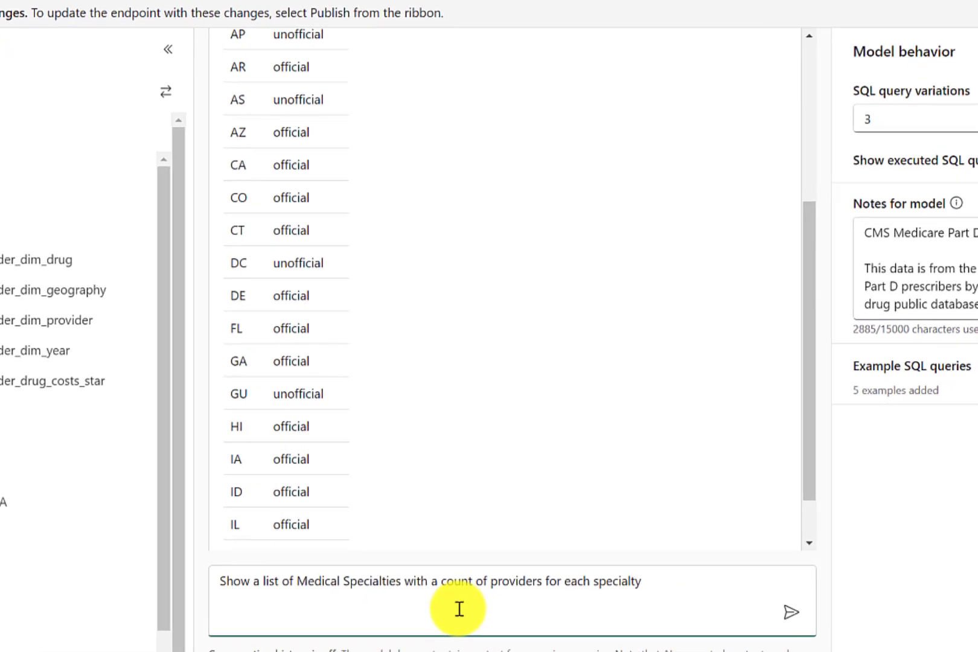
pyautogui.press('Return')
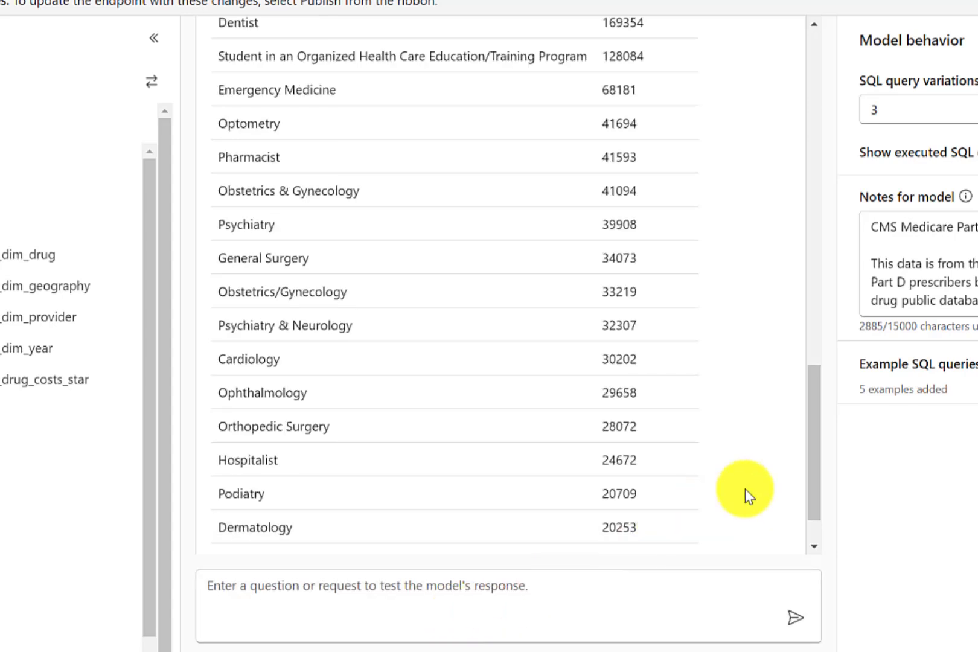
pyautogui.moveTo(811, 466); pyautogui.dragTo(807, 406)
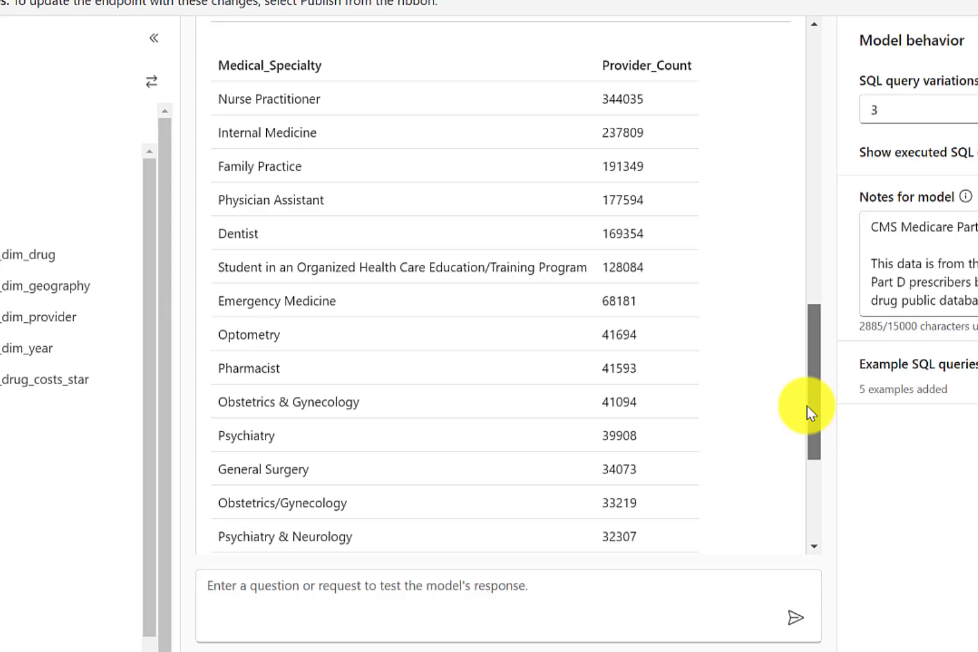
pyautogui.moveTo(806, 407); pyautogui.dragTo(807, 398)
# Ask the AI skill for the top 10 ace inhibitors by total cost prescribed by internists in Texas in 2022
pyautogui.click(271, 585)
pyautogui.write('Show top 10 ace inhibitors by total cost prescribed by internists in Texas in 2022.')
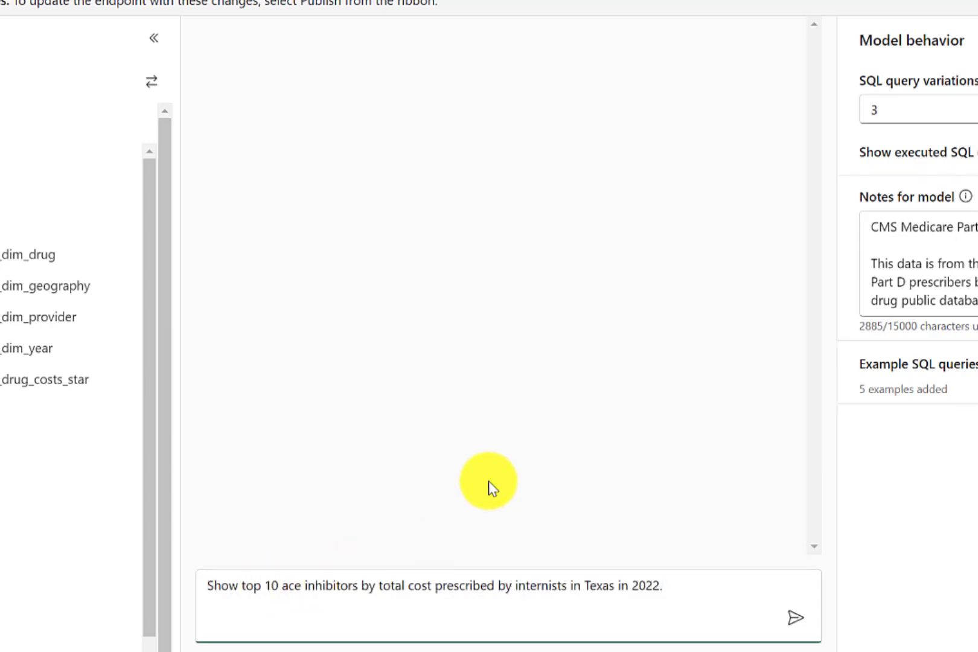
pyautogui.click(792, 621)
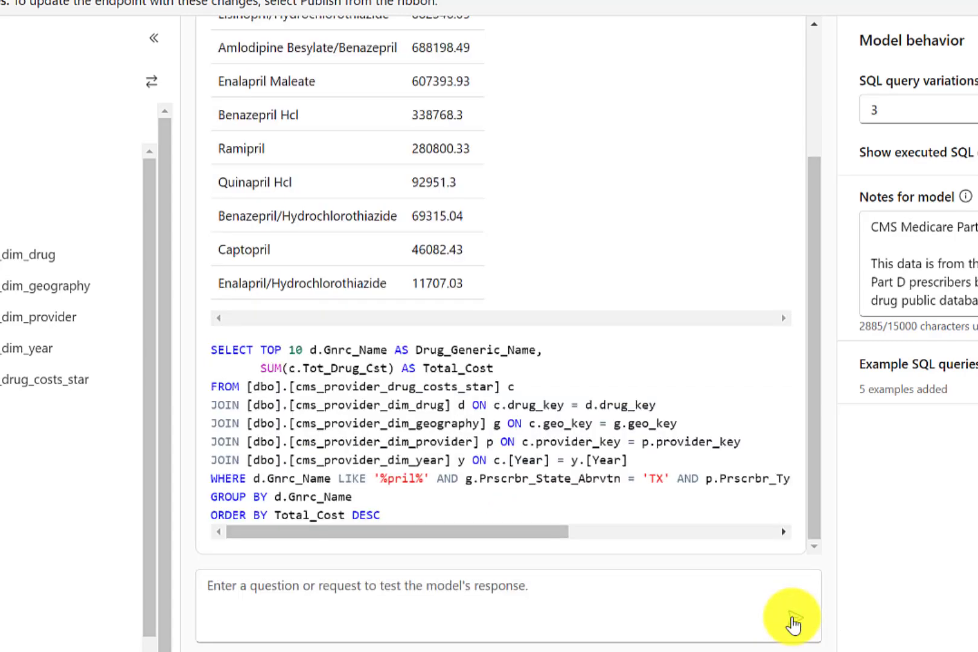
pyautogui.moveTo(812, 502); pyautogui.dragTo(821, 528)
# Ask for the total cost of quinolones in Minneapolis, Minnesota by year, and review the yearly table and its SQL
pyautogui.click(347, 585)
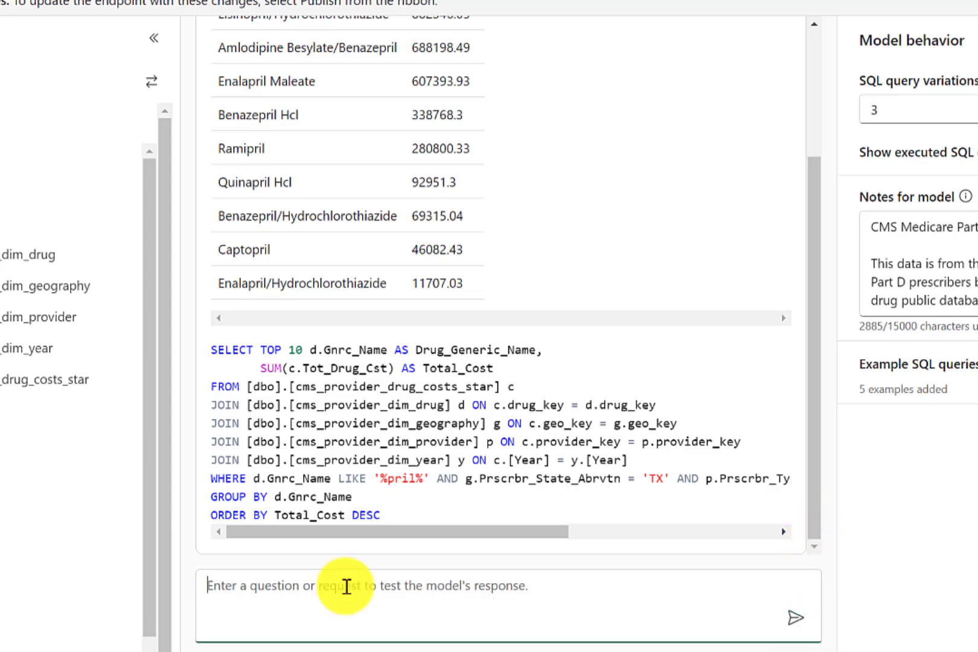
pyautogui.write('Show total cost for quinolones in Minneapolis, Minnesota by year')
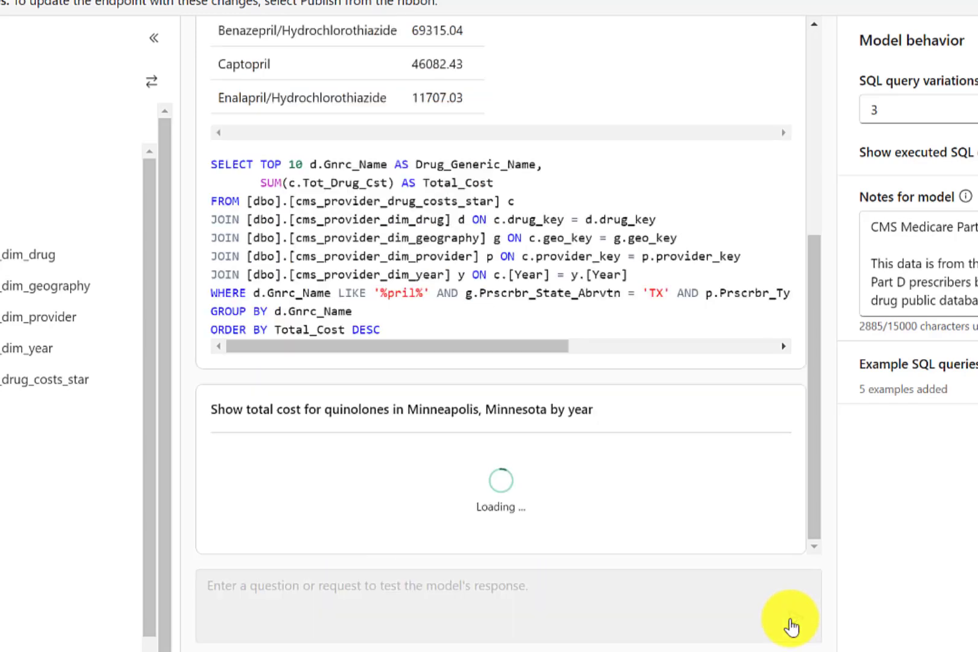
pyautogui.click(791, 625)
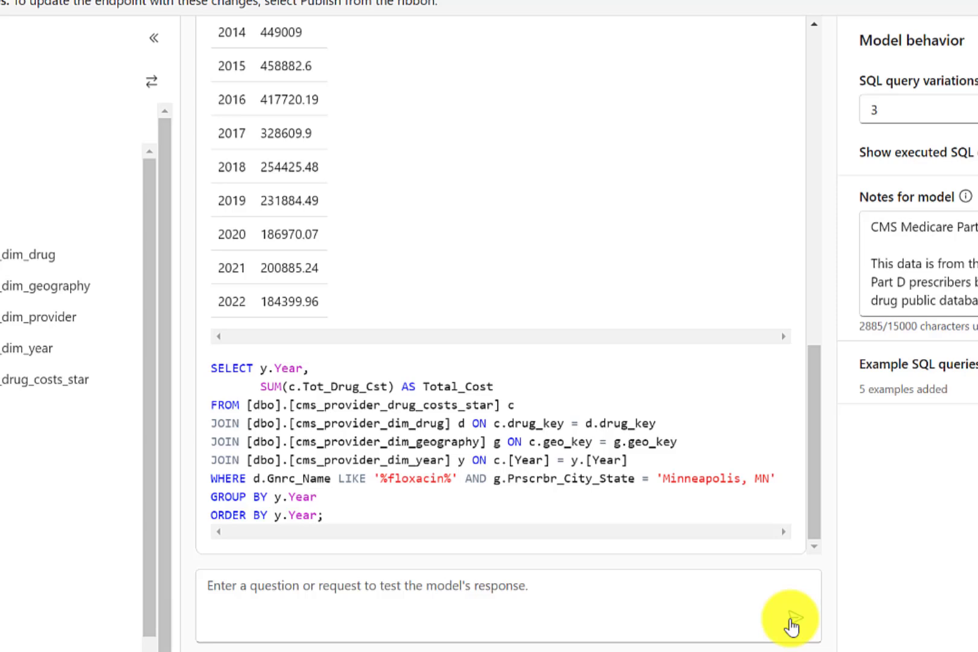
pyautogui.moveTo(813, 510); pyautogui.dragTo(815, 441)
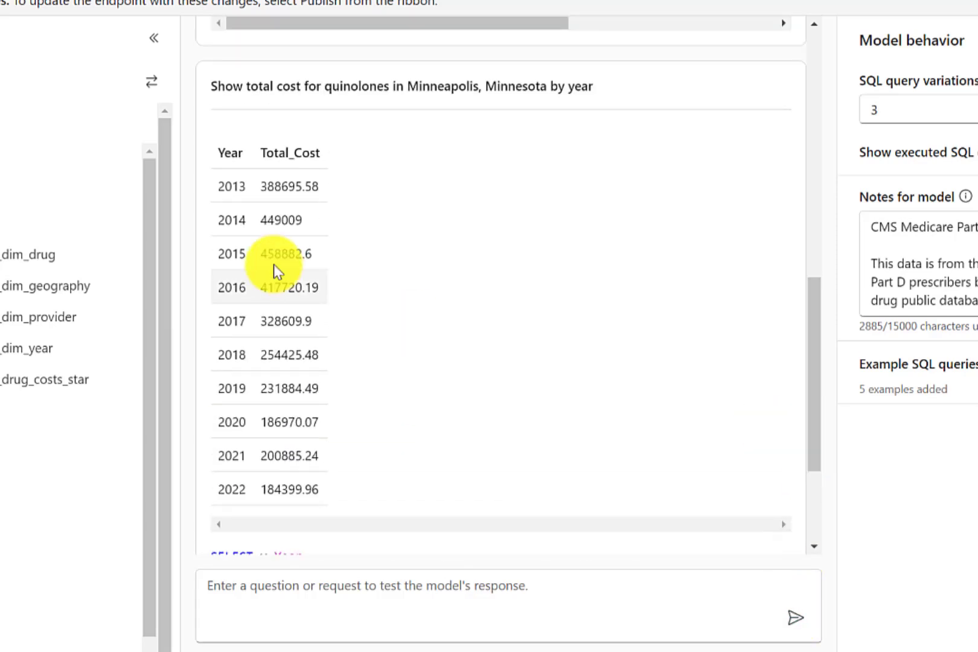
pyautogui.moveTo(224, 190); pyautogui.dragTo(323, 493)
pyautogui.scroll(-3, 501, 362)
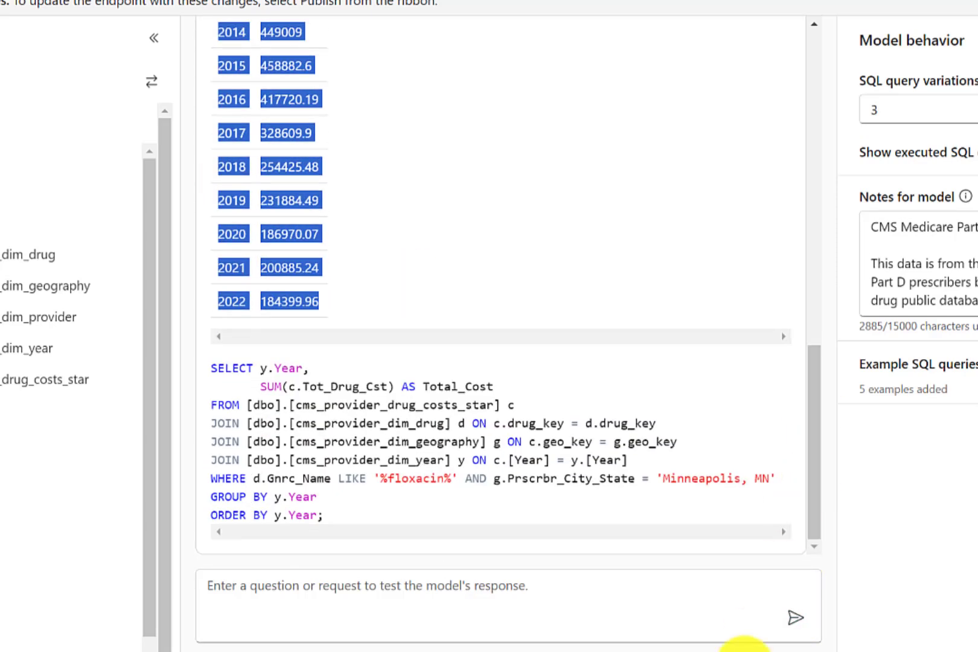
# Request total cost, total cost of ace inhibitors, total cost of ARBs and total claims by city for Michigan in 2021, and examine the SQL
pyautogui.click(294, 589)
pyautogui.write('Show cities on rows and total cost, total cost of ace inhibitors, total cost of ARBs, and total claims on columns where the year is 2021 and the state is Michigan.')
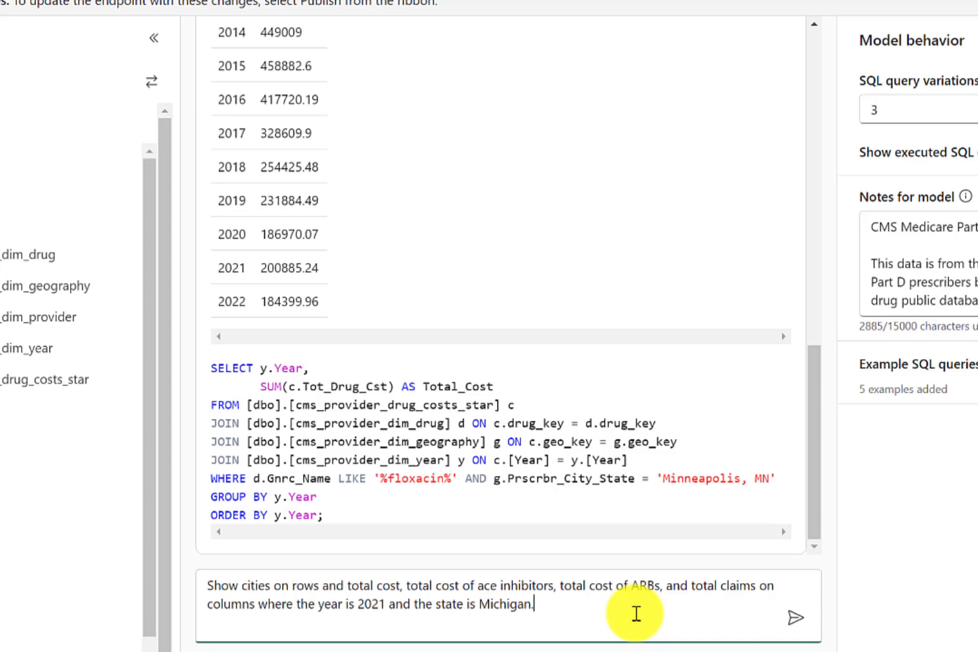
pyautogui.click(790, 619)
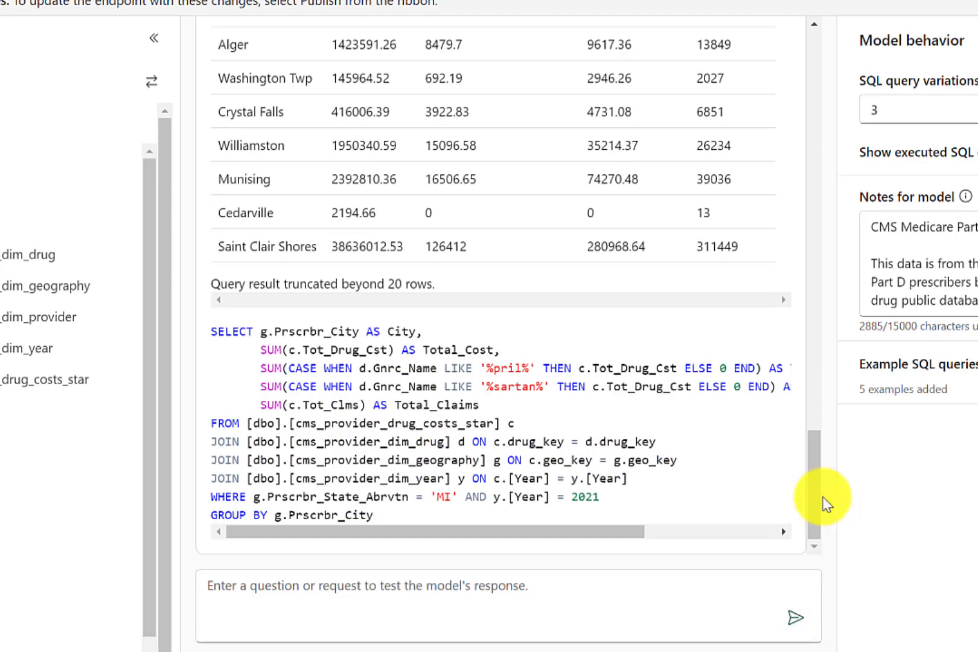
pyautogui.moveTo(815, 497); pyautogui.dragTo(836, 502)
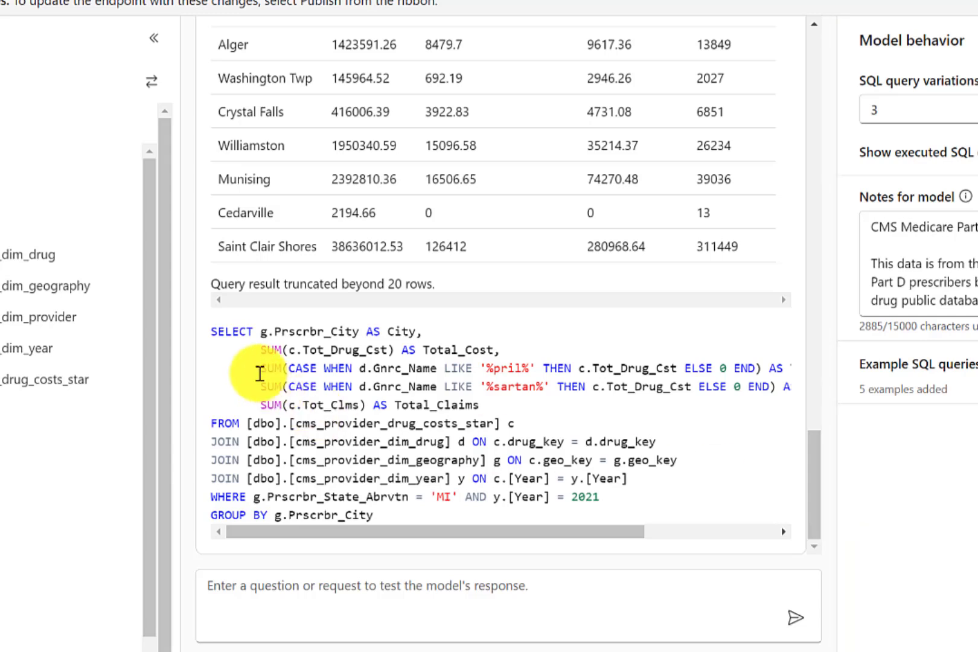
pyautogui.moveTo(212, 331); pyautogui.dragTo(410, 519)
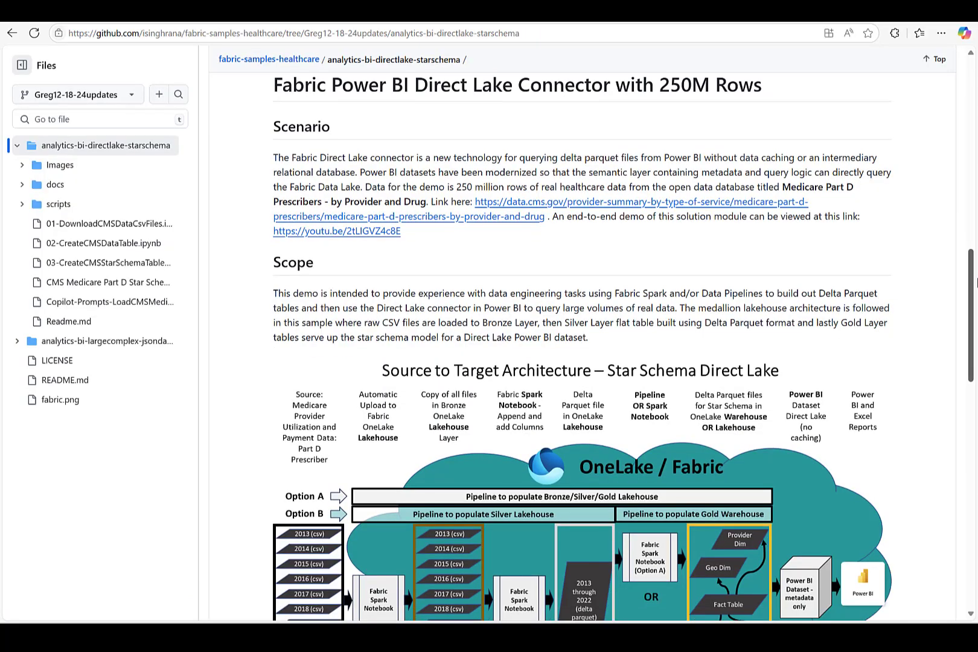
# Switch to the fabric-samples-healthcare repository on GitHub and look over the star schema README and the branch list
pyautogui.moveTo(976, 281); pyautogui.dragTo(976, 512)
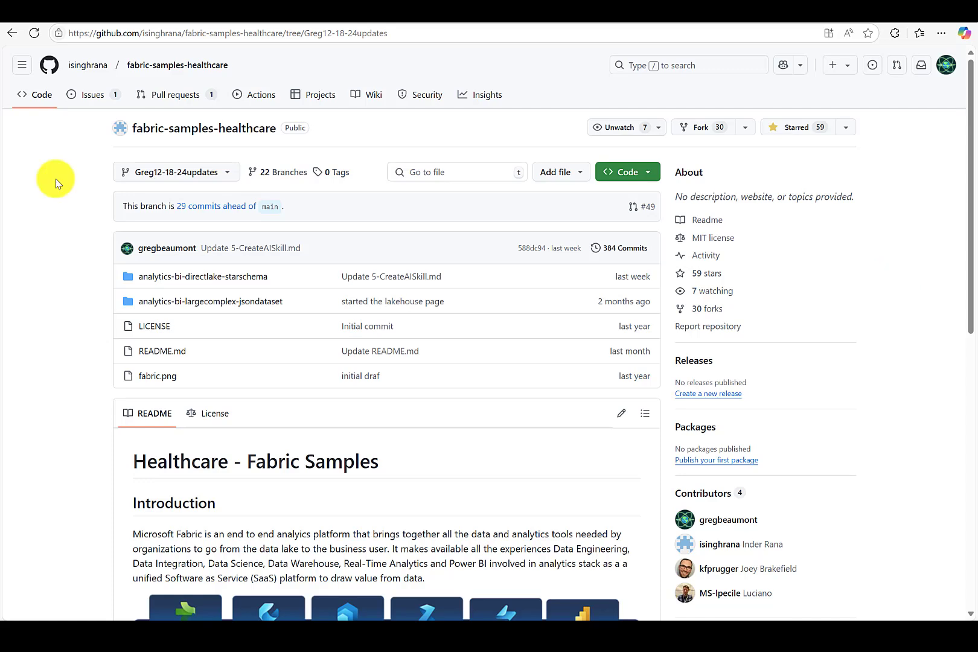
pyautogui.click(227, 173)
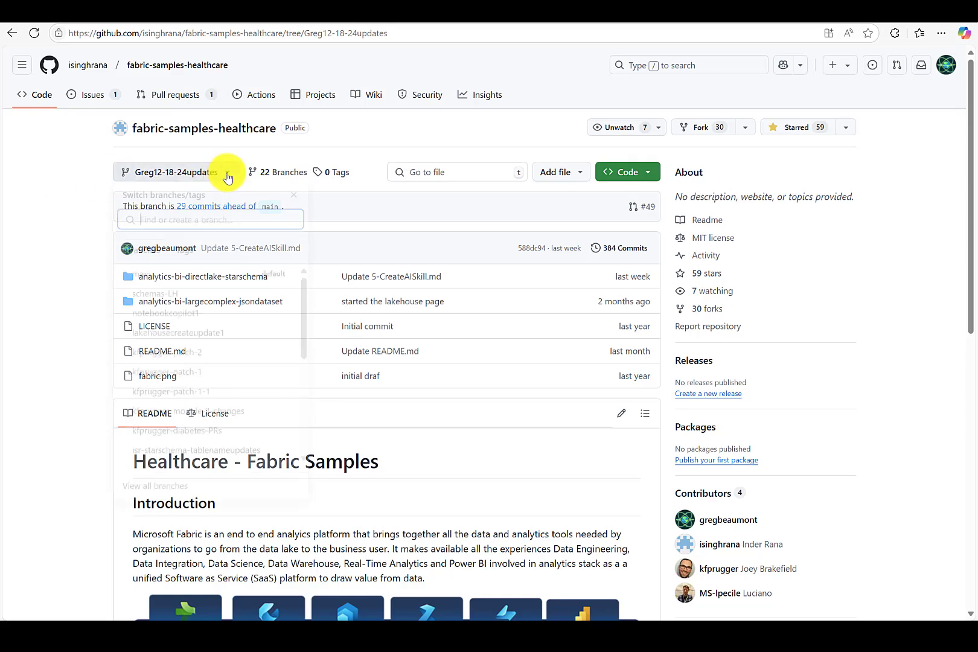
pyautogui.moveTo(303, 290); pyautogui.dragTo(303, 401)
pyautogui.click(66, 285)
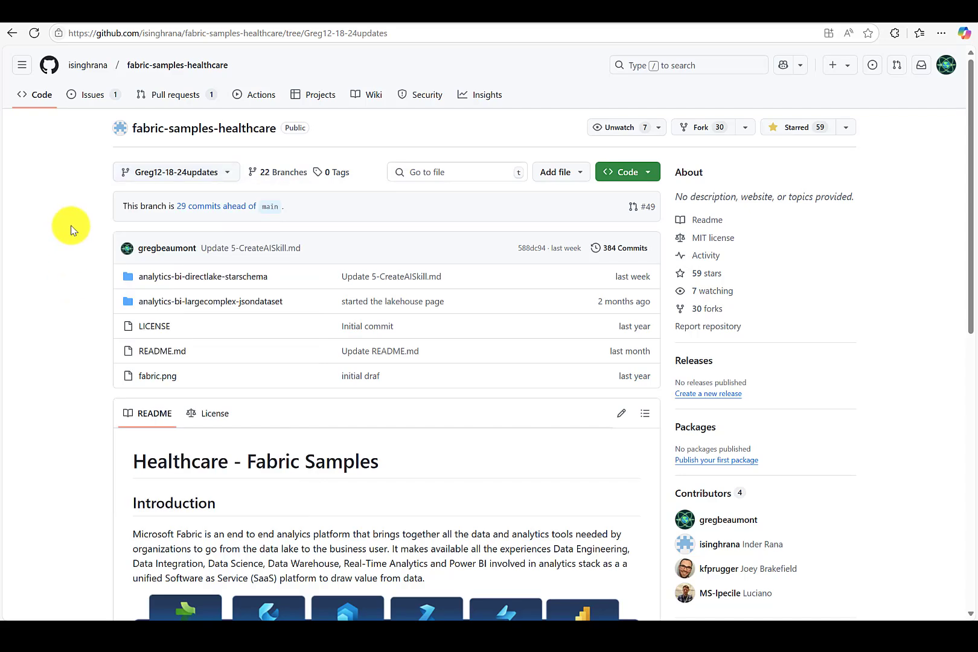
# Open the analytics-bi-directlake-starschema folder and read its README updates, architecture diagram and demo setup steps
pyautogui.click(197, 282)
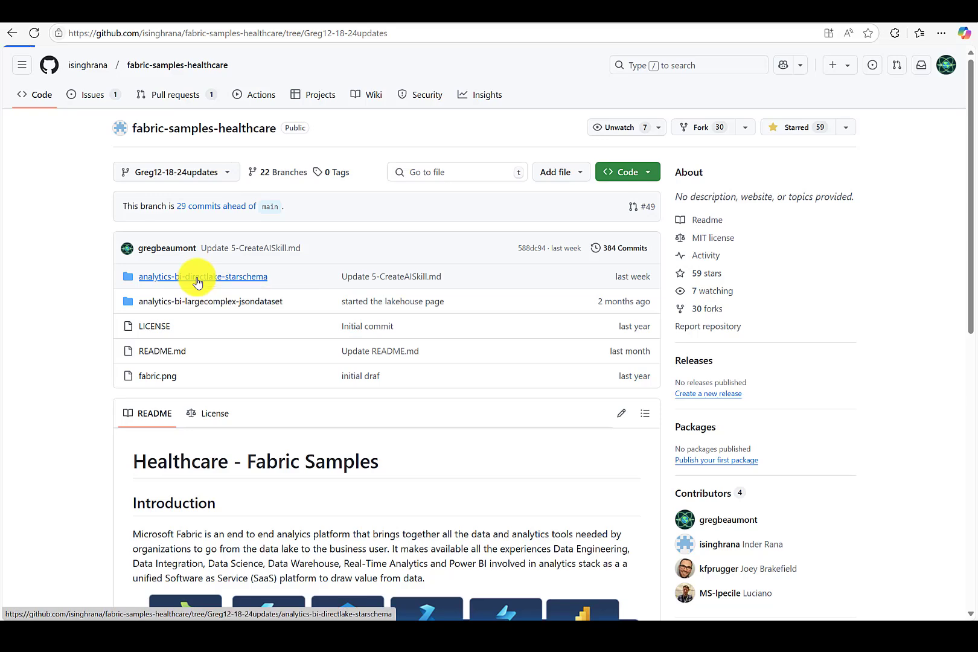
pyautogui.scroll(-10, 934, 421)
pyautogui.moveTo(972, 490); pyautogui.dragTo(973, 80)
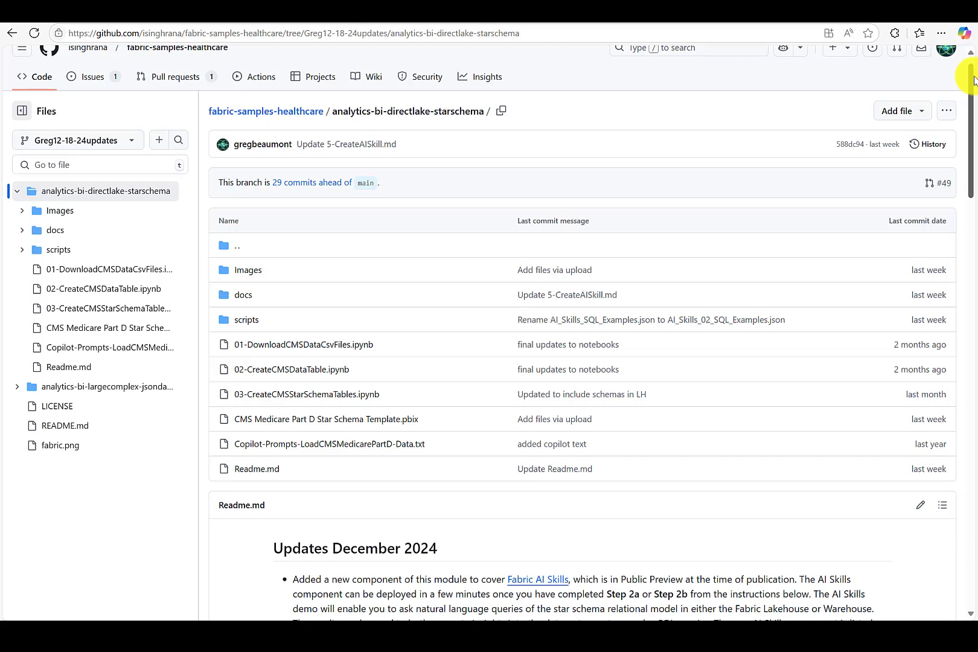
pyautogui.moveTo(973, 80); pyautogui.dragTo(973, 190)
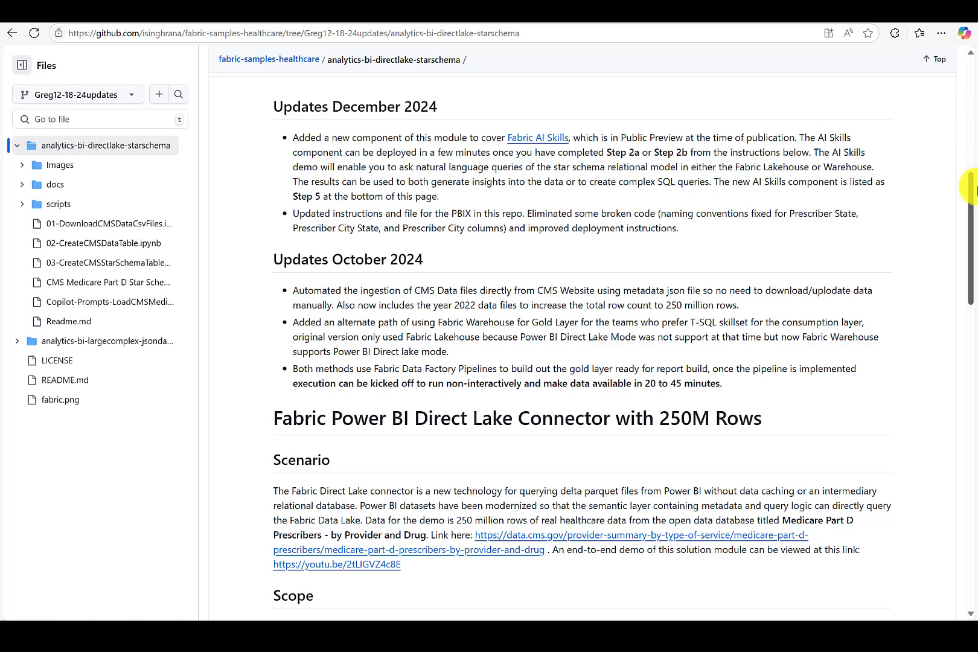
pyautogui.moveTo(972, 190); pyautogui.dragTo(970, 329)
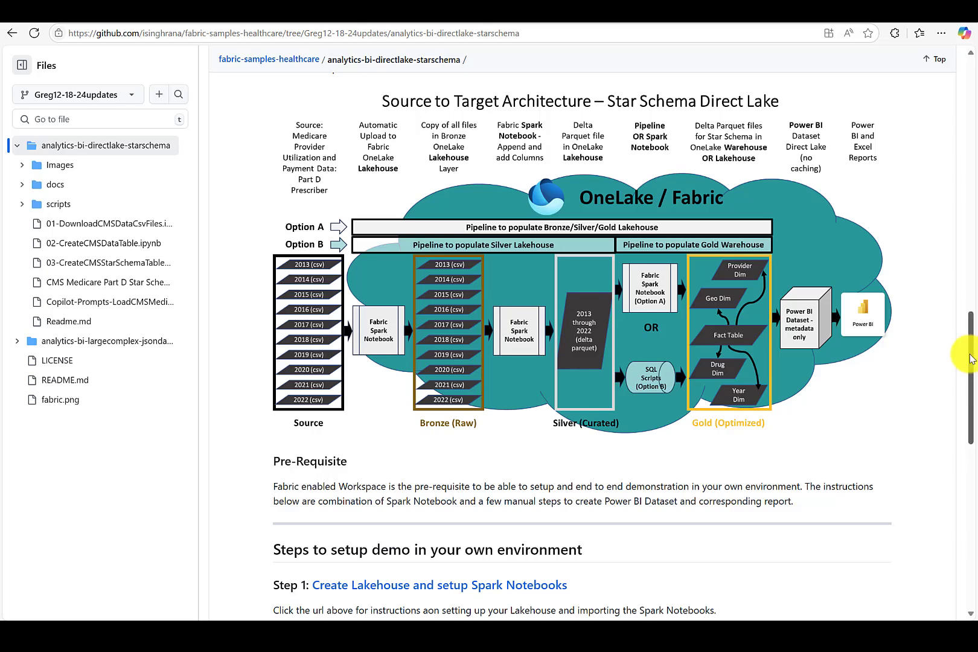
pyautogui.moveTo(969, 359); pyautogui.dragTo(973, 365)
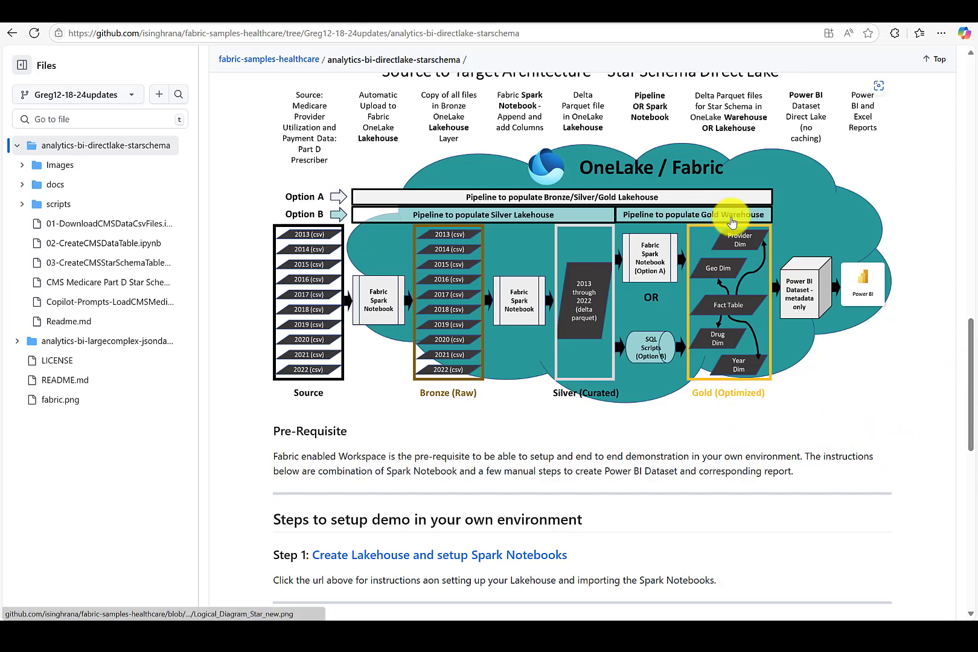
pyautogui.scroll(-1, 973, 397)
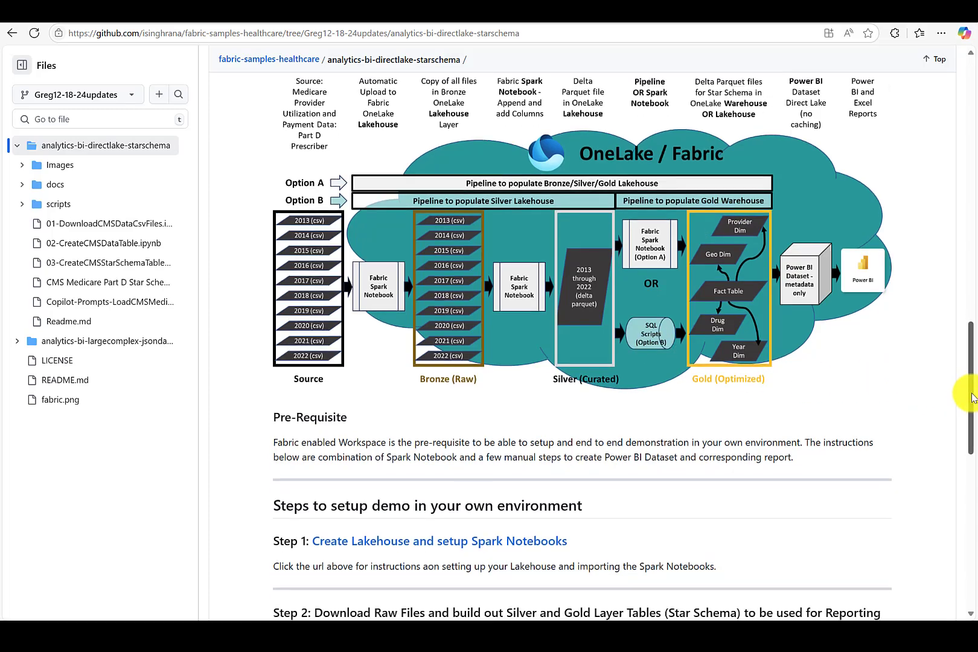
pyautogui.moveTo(973, 397); pyautogui.dragTo(972, 539)
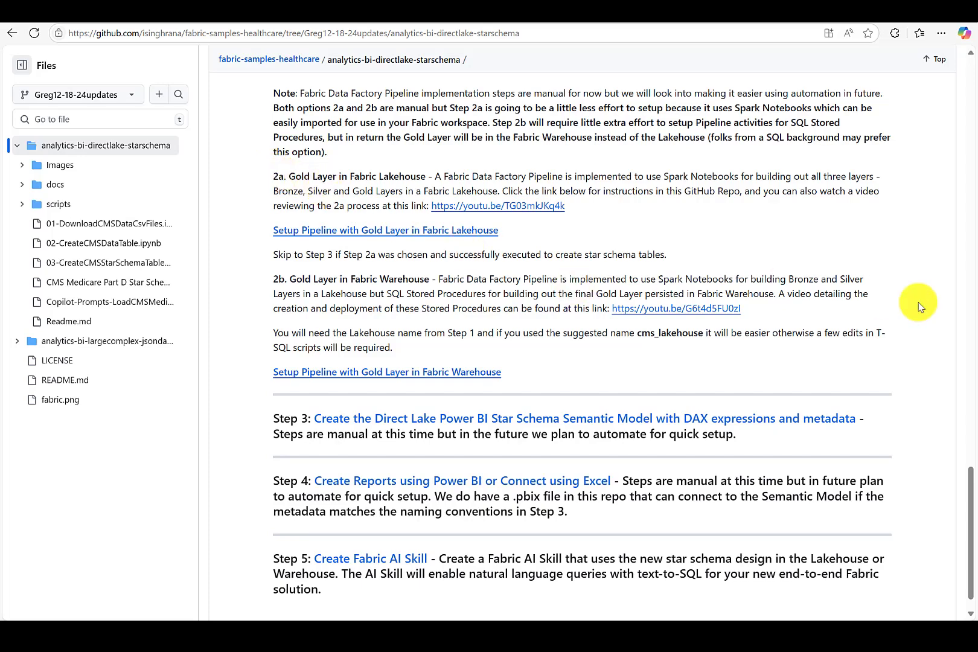
# Open the Step 5 instructions, Create Fabric AI Skill, from the README and read through them
pyautogui.moveTo(973, 499); pyautogui.dragTo(973, 505)
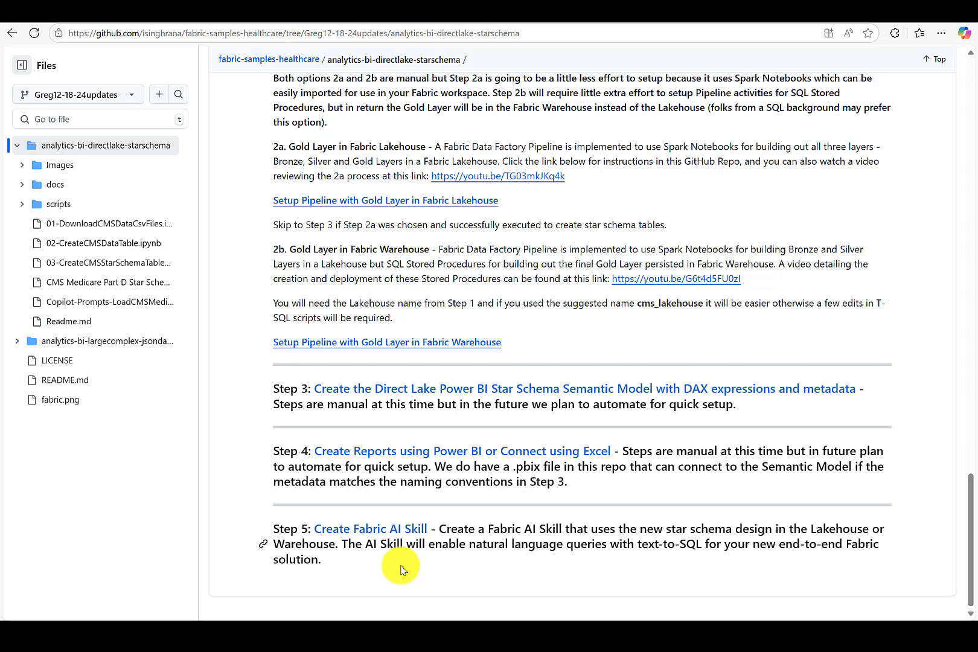
pyautogui.click(378, 533)
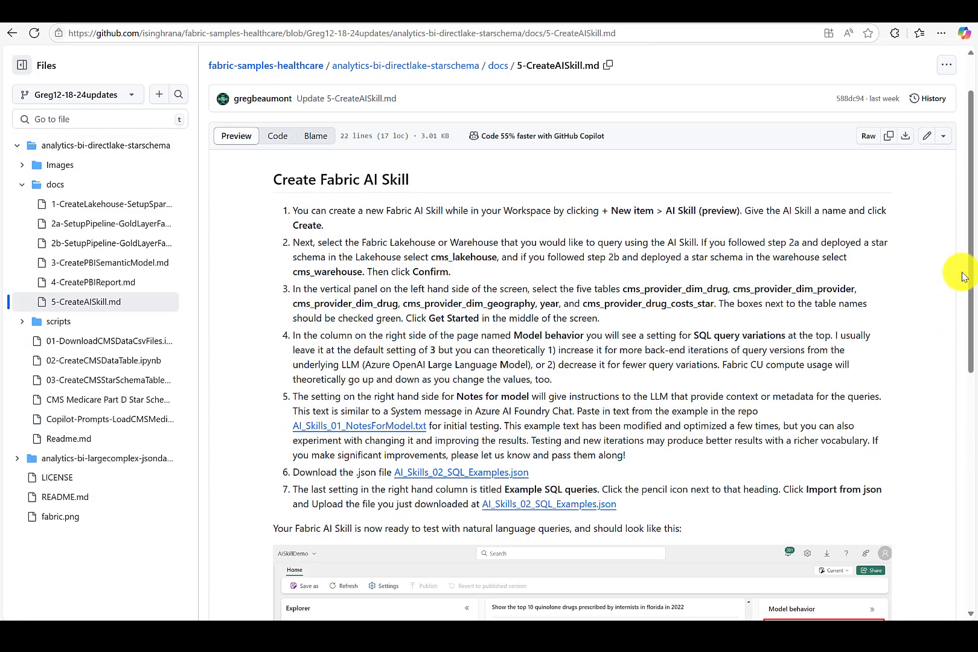
pyautogui.moveTo(968, 254); pyautogui.dragTo(974, 280)
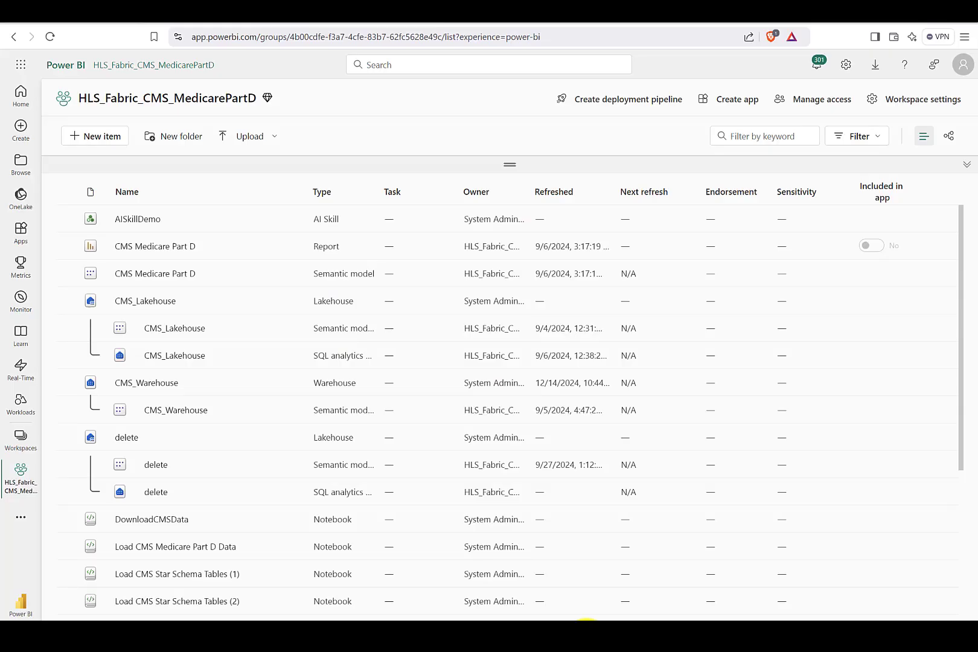
# Switch to the HLS_Fabric_CMS_MedicarePartD workspace in Power BI and create an AI Skill (preview) item named AISkillforVideo
pyautogui.click(100, 142)
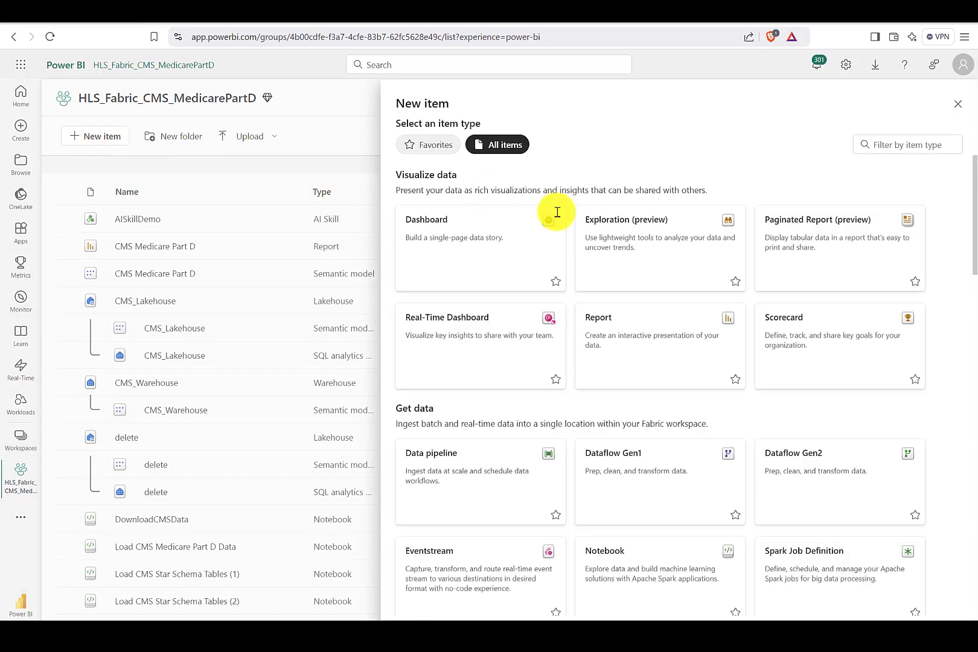
pyautogui.moveTo(967, 207); pyautogui.dragTo(971, 394)
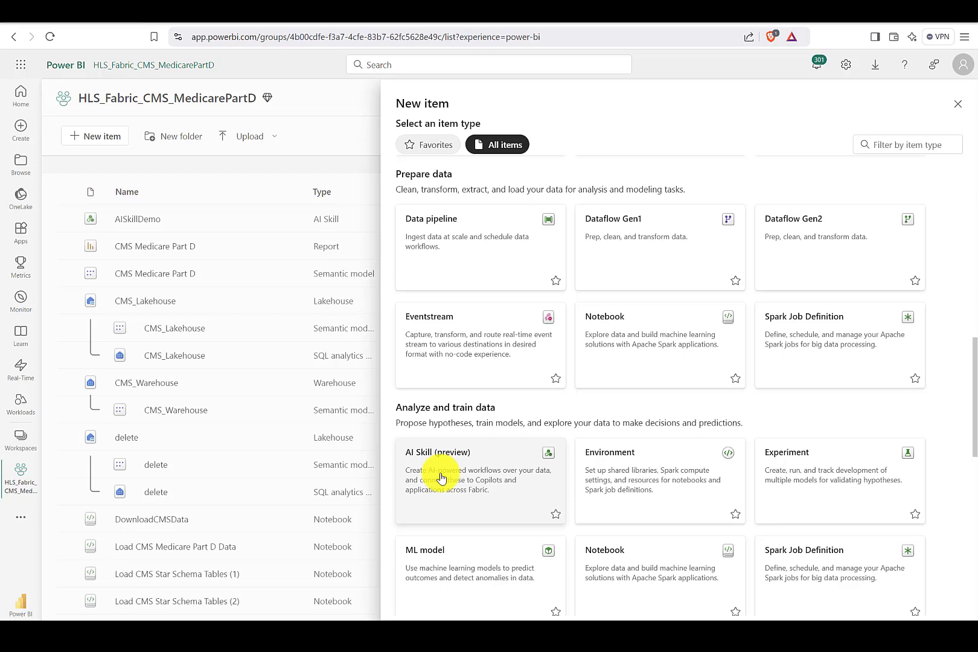
pyautogui.press('Escape')
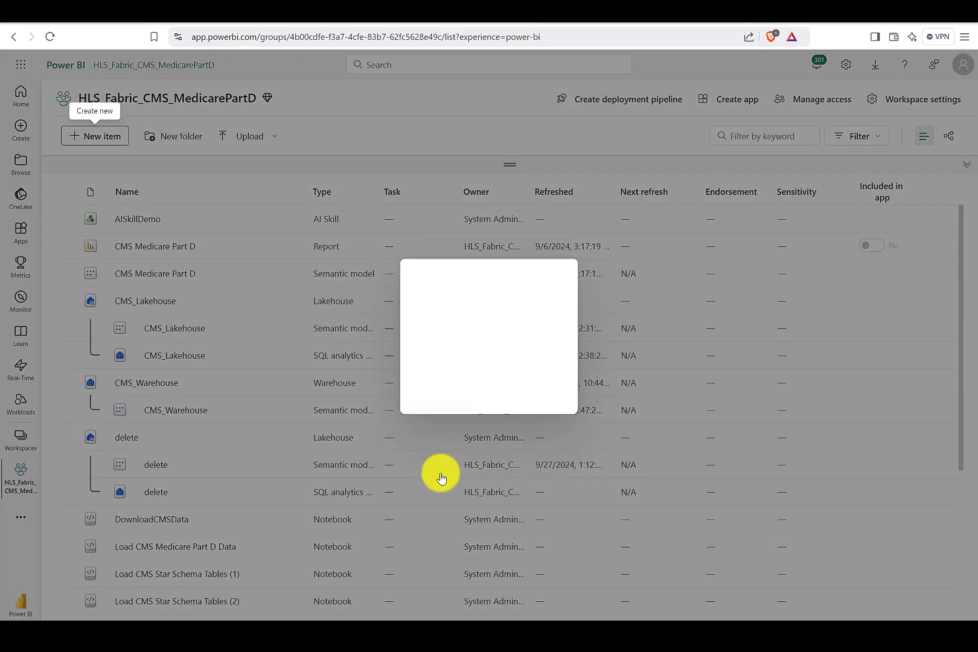
pyautogui.click(434, 320)
pyautogui.write('AISkill')
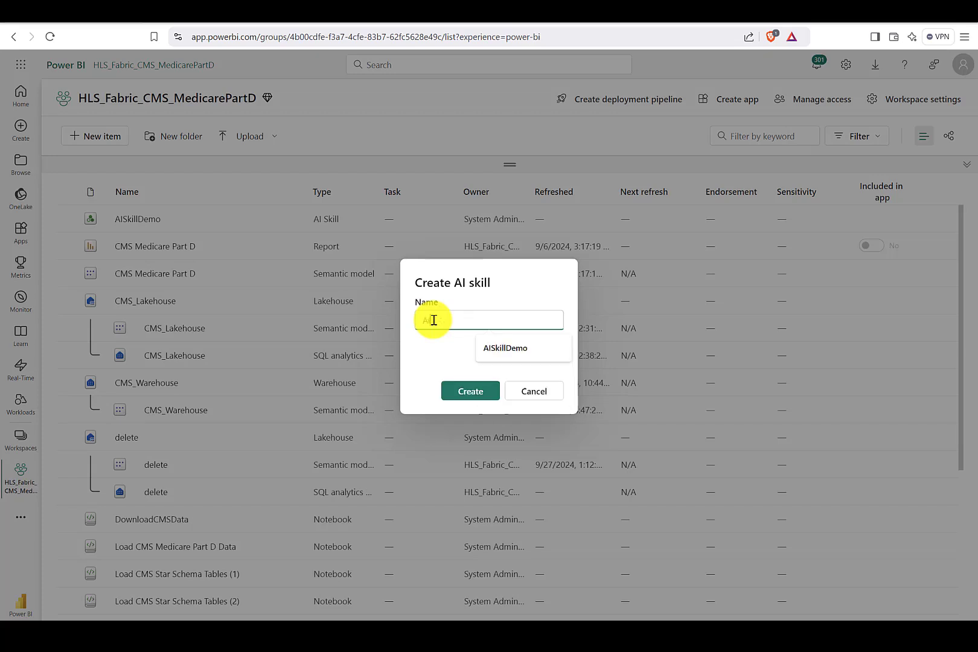
pyautogui.write('forVideo')
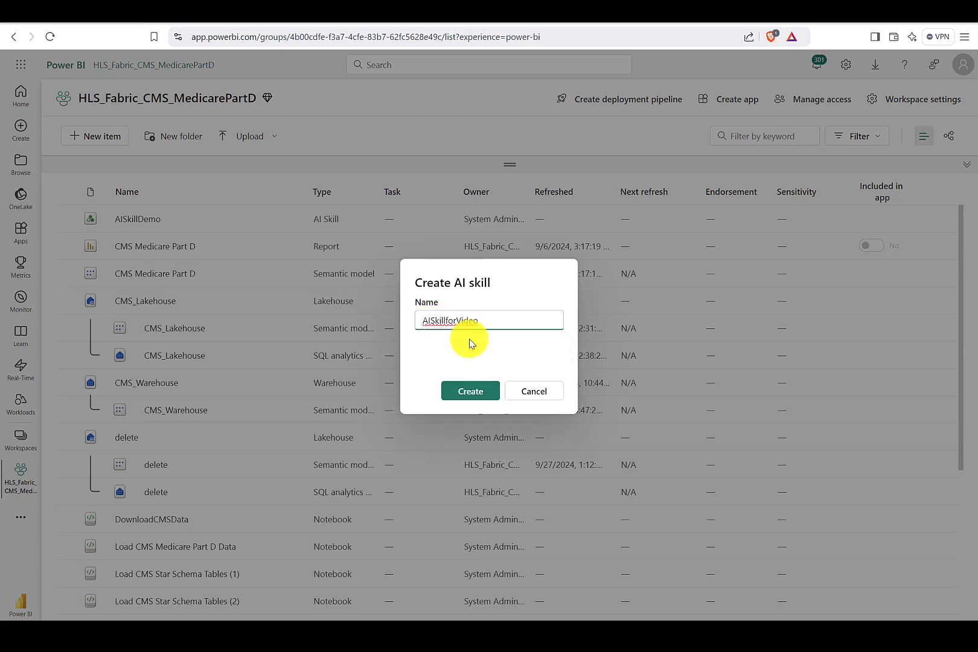
pyautogui.click(474, 392)
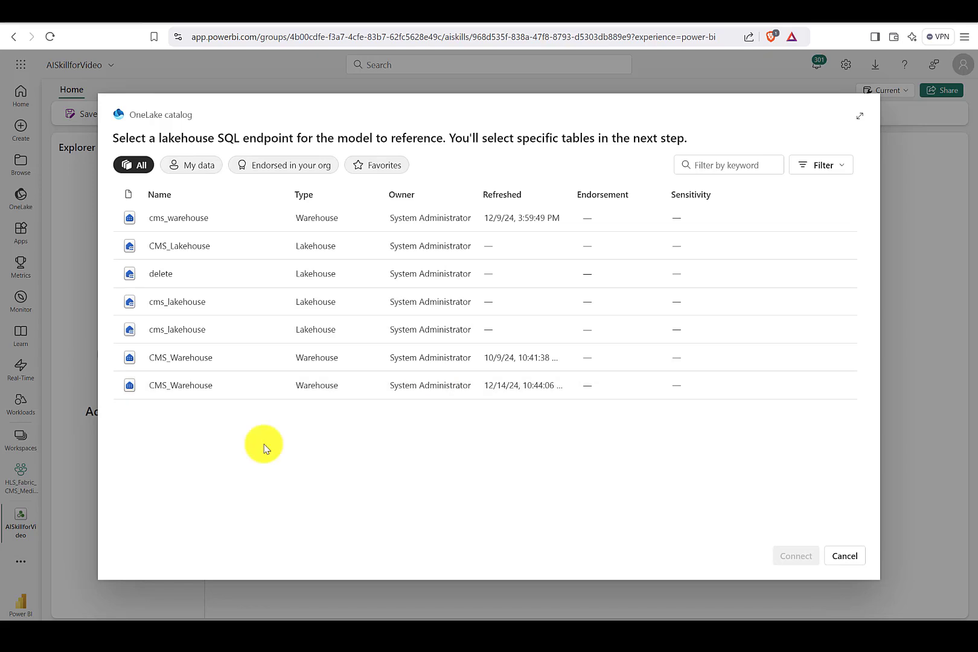
# Connect the new AI skill to the cms_warehouse refreshed 12/9/24 from the OneLake catalog
pyautogui.click(212, 219)
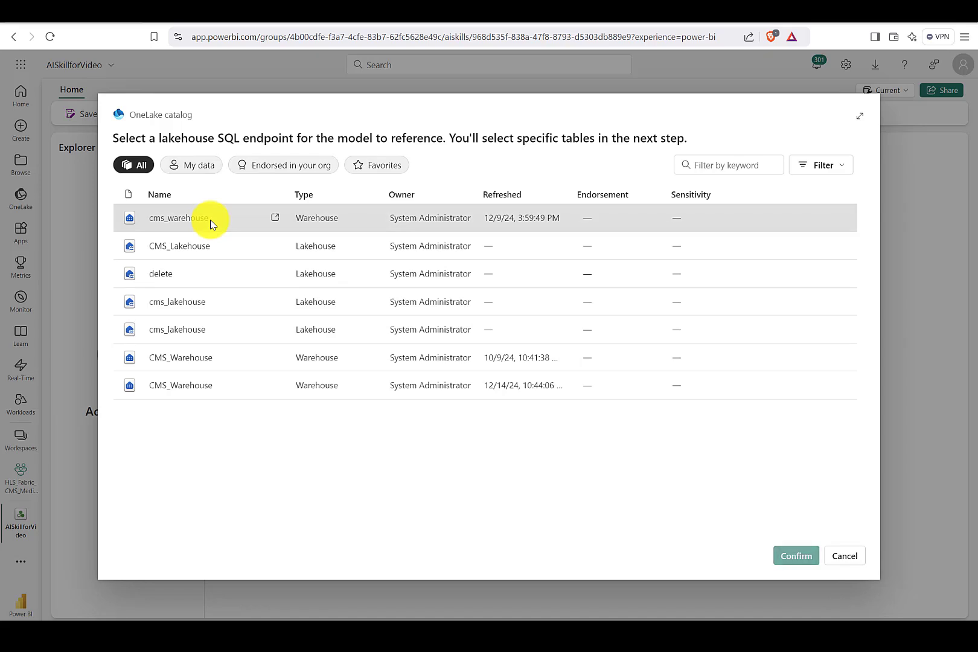
pyautogui.click(786, 556)
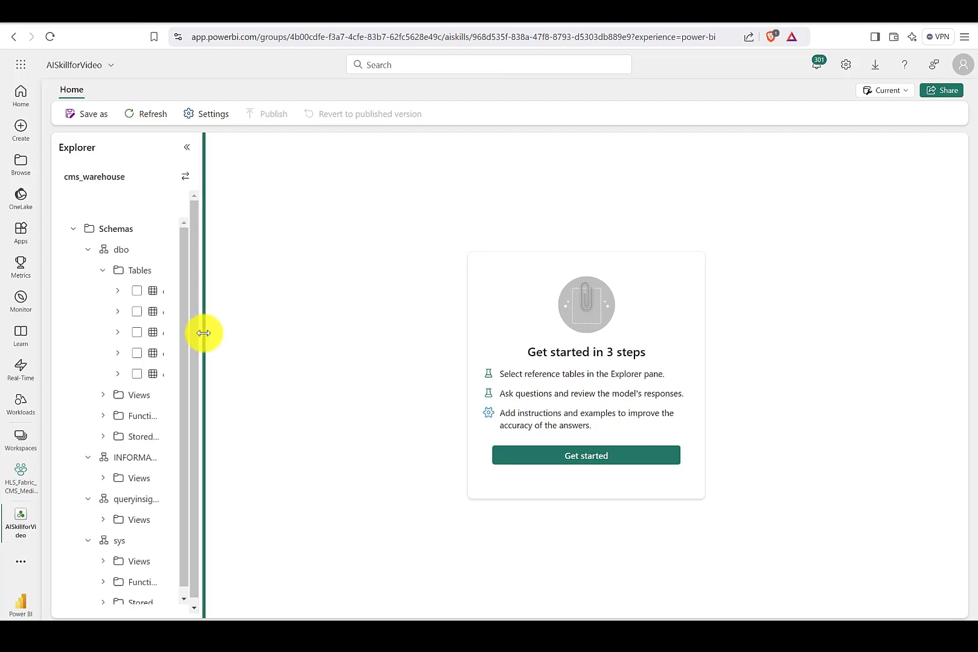
# Widen the Explorer, select all five cms_provider tables under dbo for the AI skill, and check the columns of cms_provider_dim_drug
pyautogui.moveTo(203, 331); pyautogui.dragTo(334, 332)
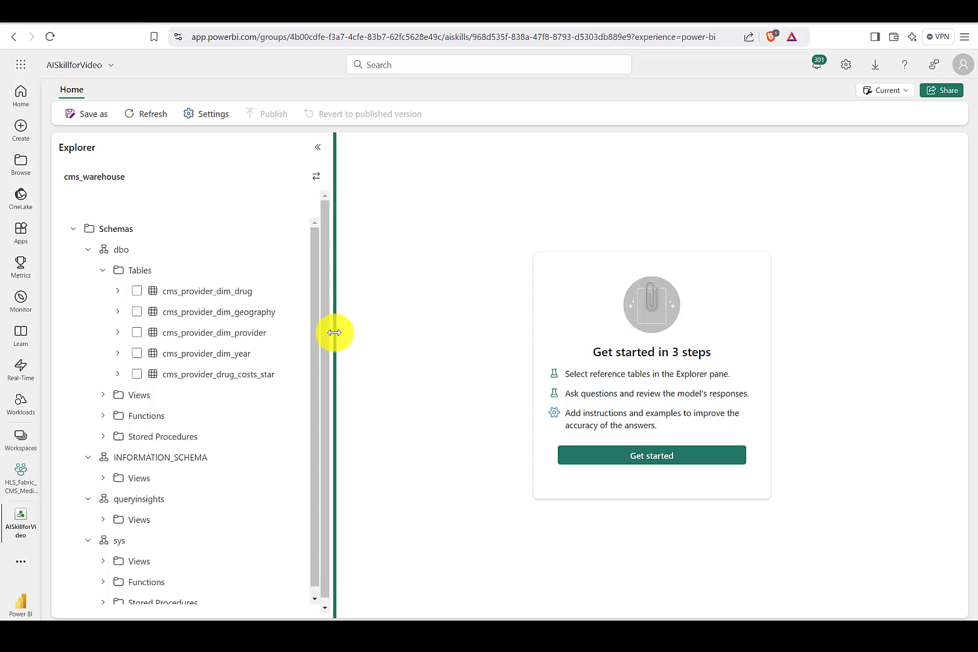
pyautogui.click(135, 290)
pyautogui.click(137, 312)
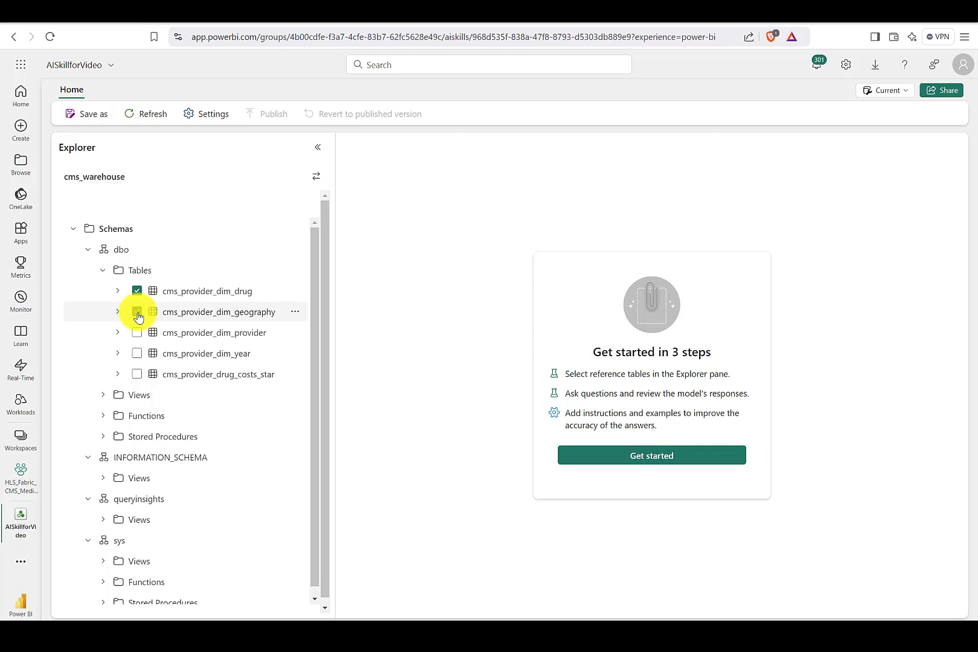
pyautogui.click(137, 334)
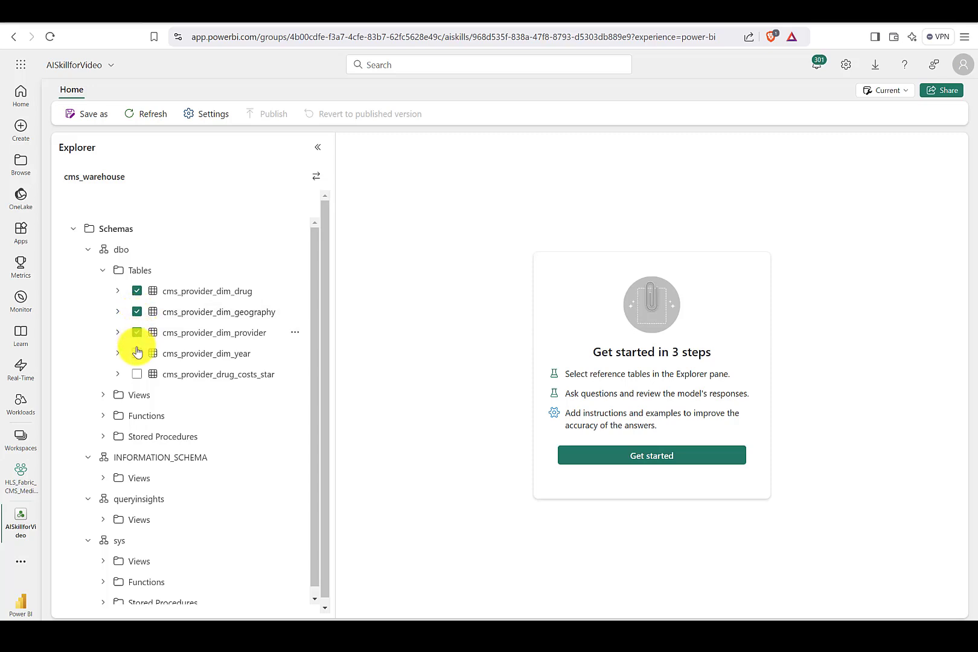
pyautogui.click(137, 354)
pyautogui.click(137, 374)
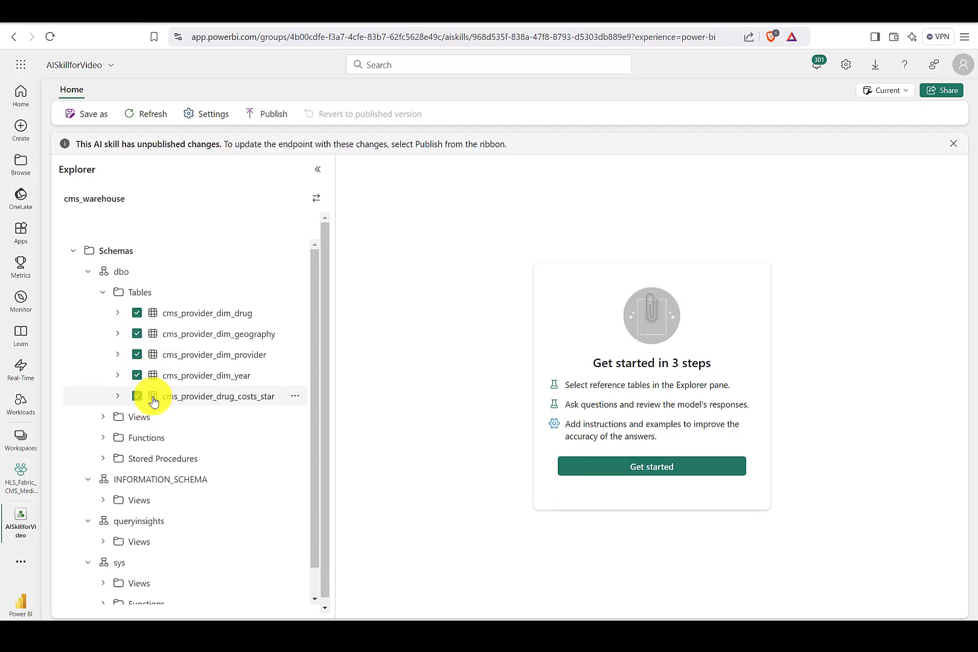
pyautogui.click(118, 313)
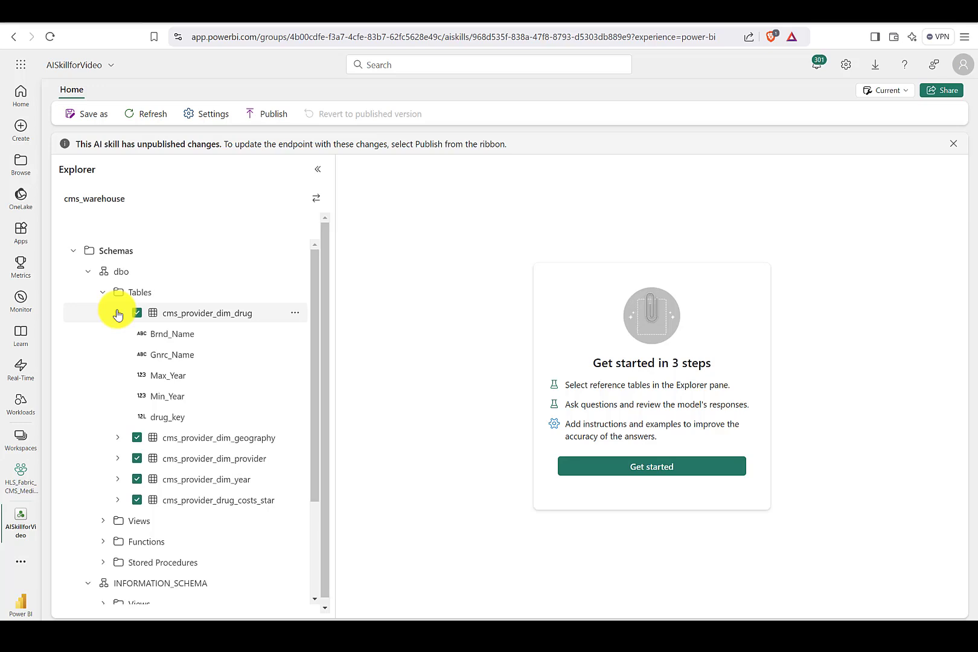
pyautogui.click(118, 313)
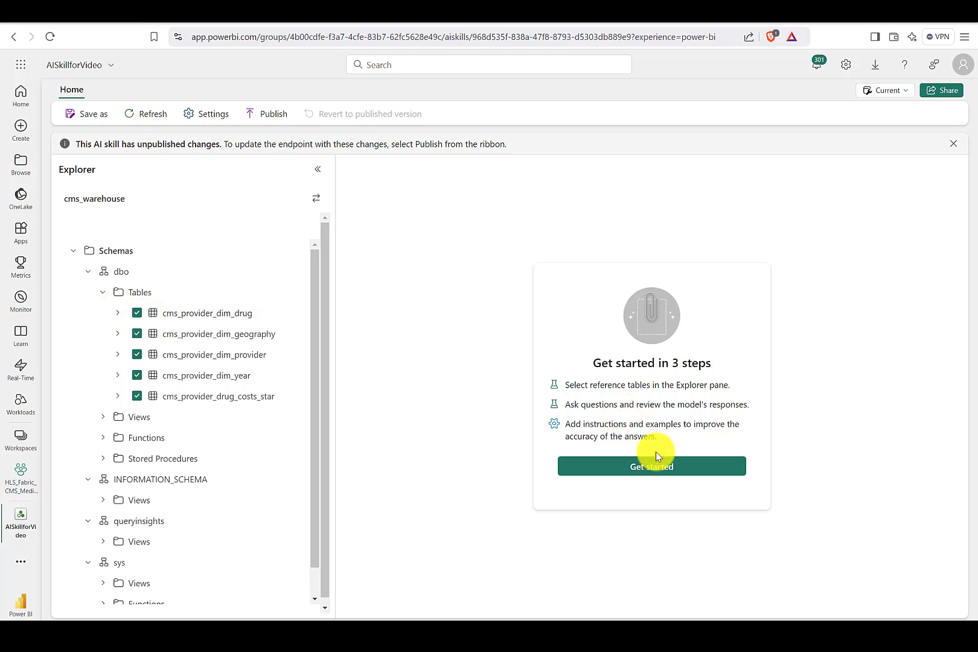
# Start testing the skill by asking "Show top 10 ace inhibitors by total cost prescribed by internists in Texas in 2022."
pyautogui.click(662, 468)
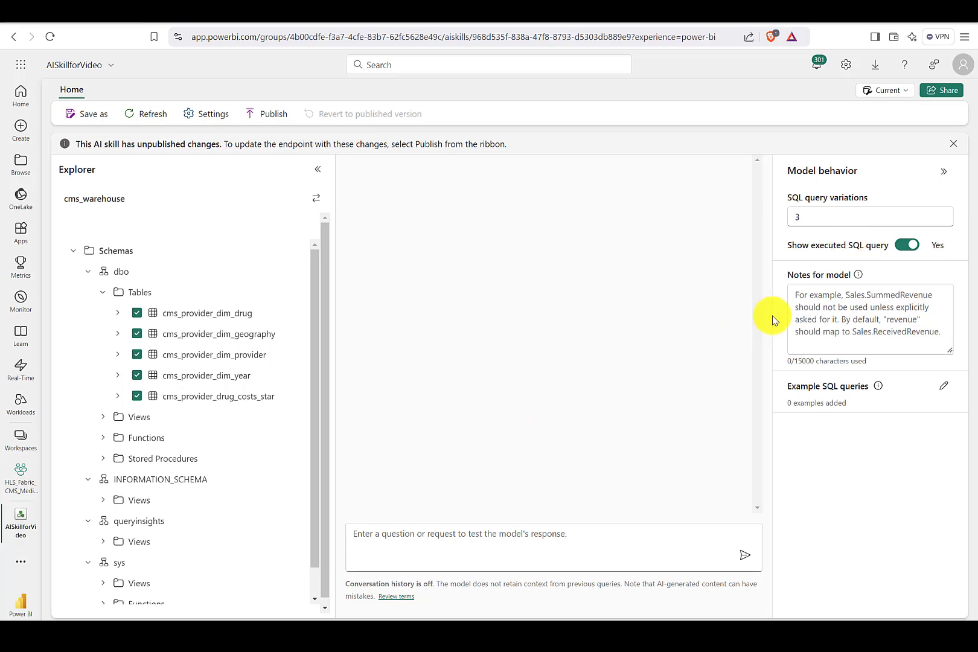
pyautogui.click(379, 534)
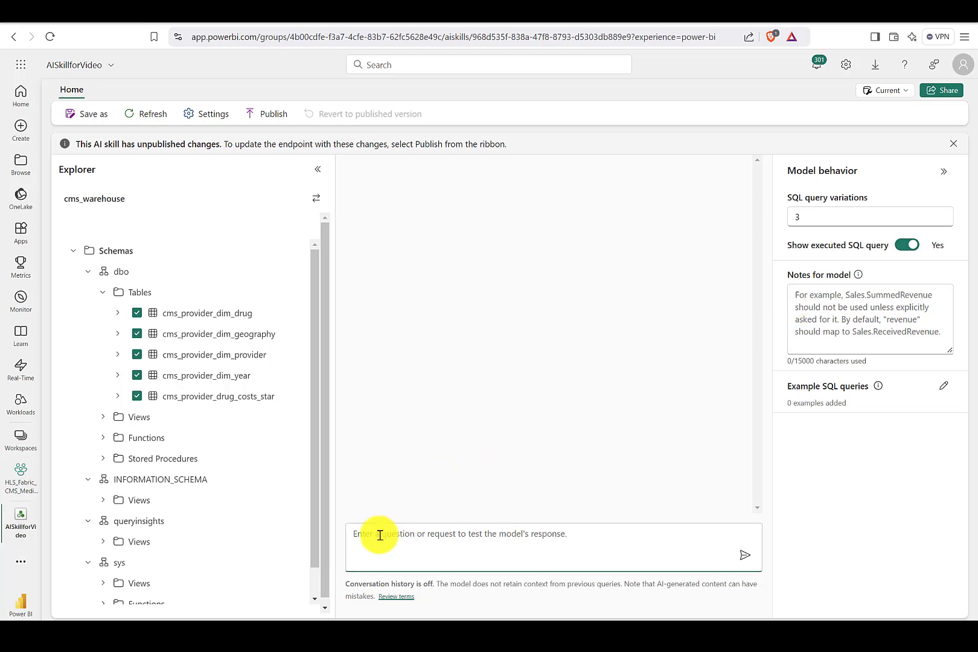
pyautogui.write('Show top 10 ace inhibitors by total cost prescribed by internists in Texas in 2022.')
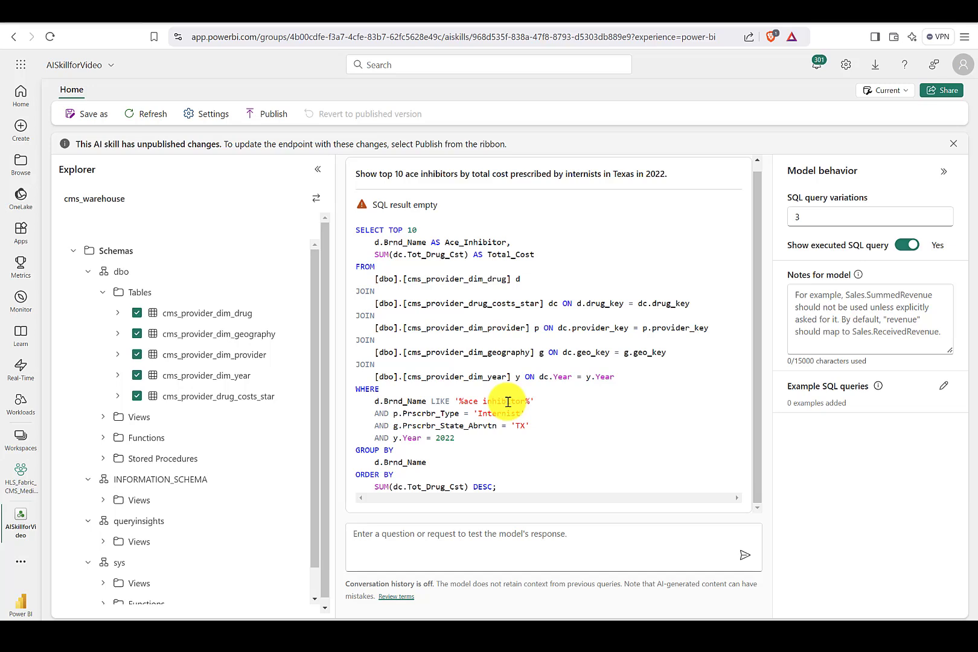
# Switch to the GitHub instructions, open AI_Skills_01_NotesForModel.txt and copy its full text
pyautogui.click(492, 631)
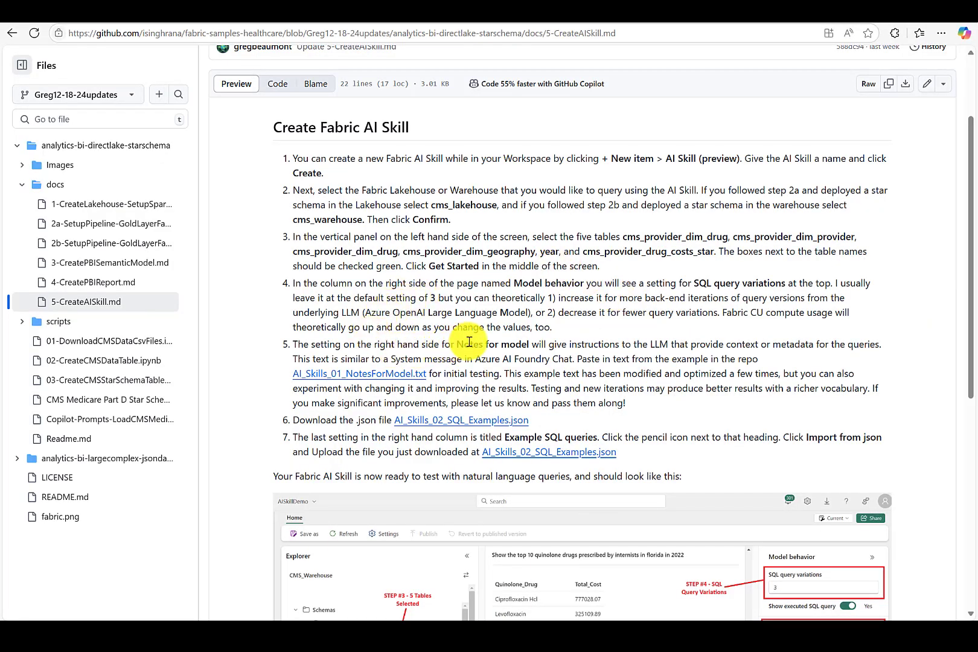
pyautogui.click(403, 374)
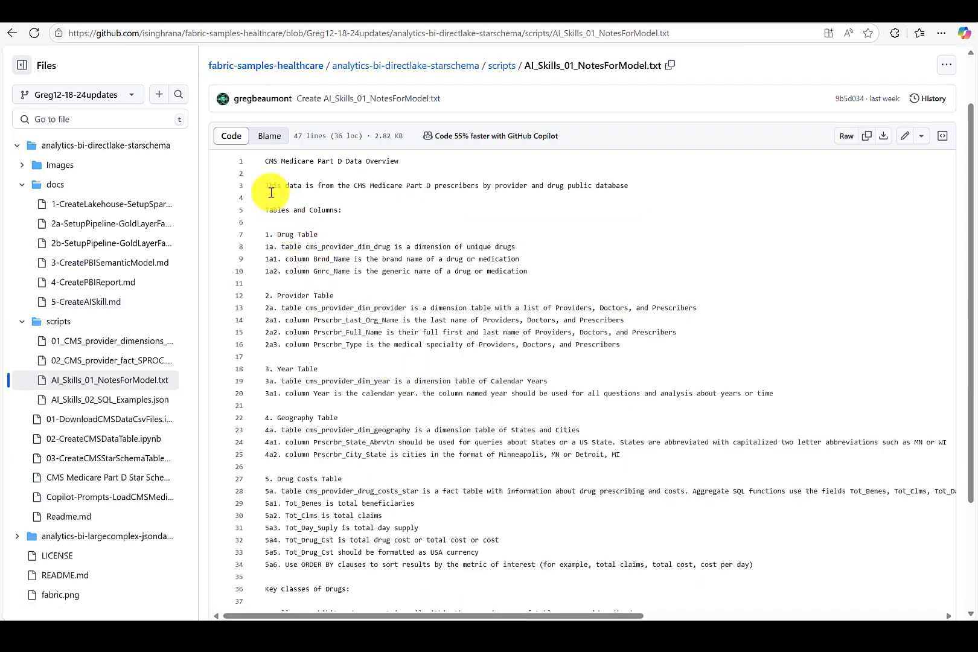
pyautogui.moveTo(267, 162); pyautogui.dragTo(802, 574)
pyautogui.moveTo(965, 486); pyautogui.dragTo(971, 417)
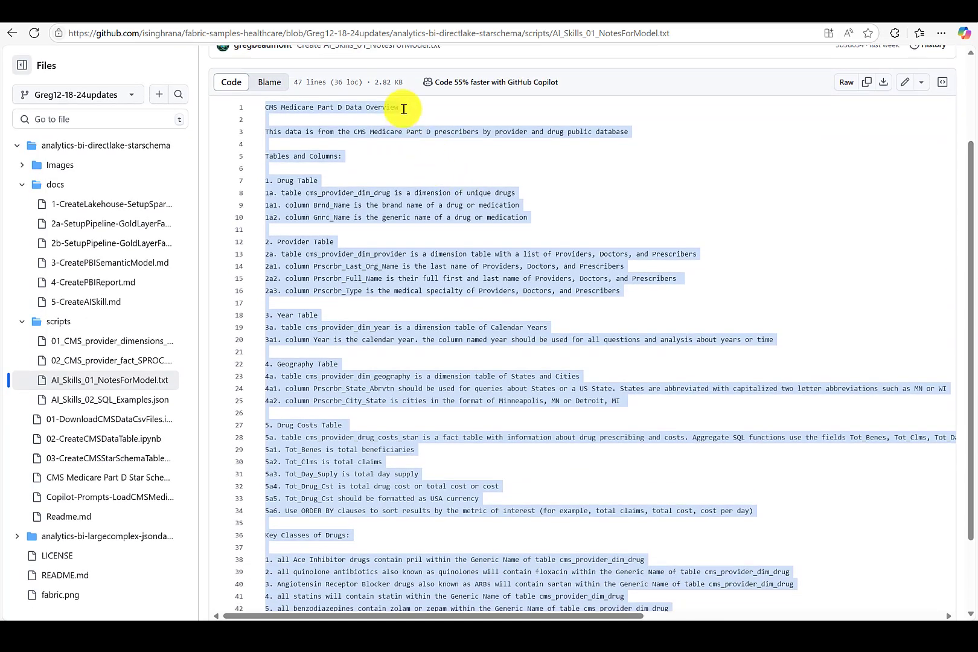
pyautogui.click(403, 109)
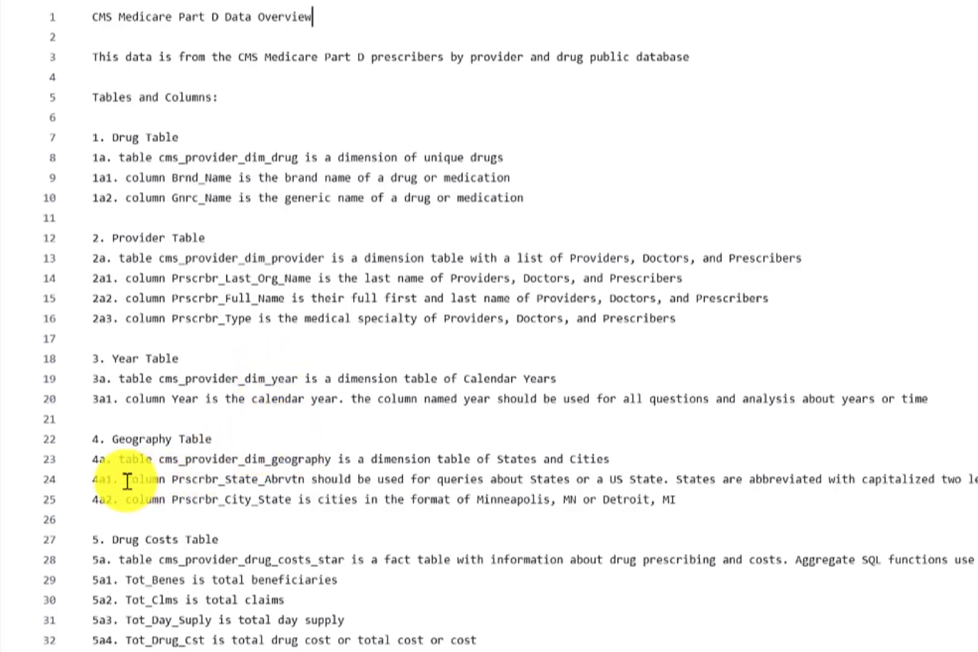
# Examine the model notes on state abbreviations, ace inhibitor and quinolone naming, and the internist provider specialty
pyautogui.moveTo(127, 481); pyautogui.dragTo(880, 481)
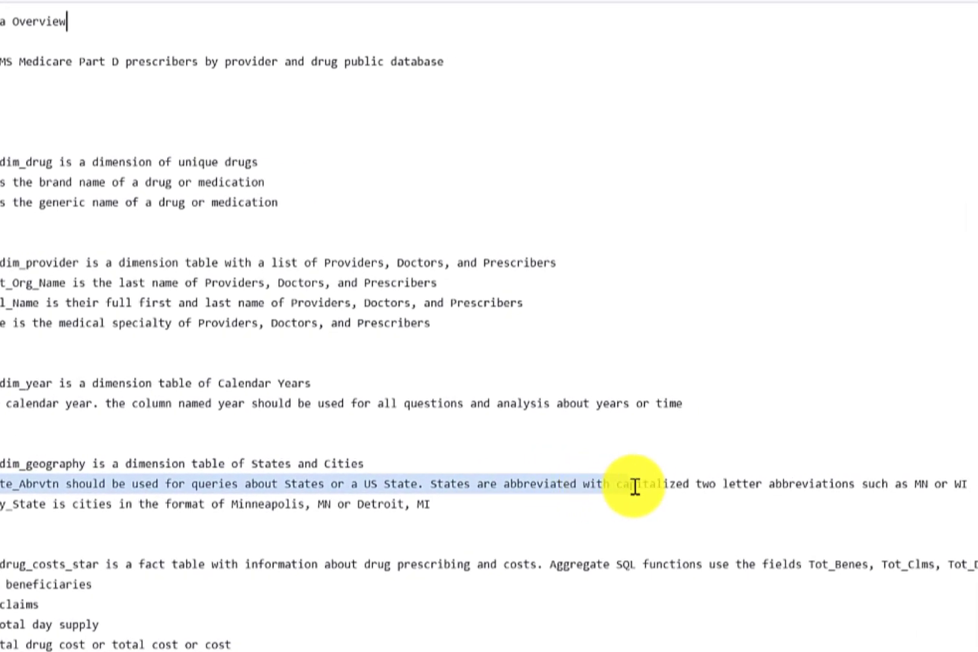
pyautogui.moveTo(635, 486); pyautogui.dragTo(967, 484)
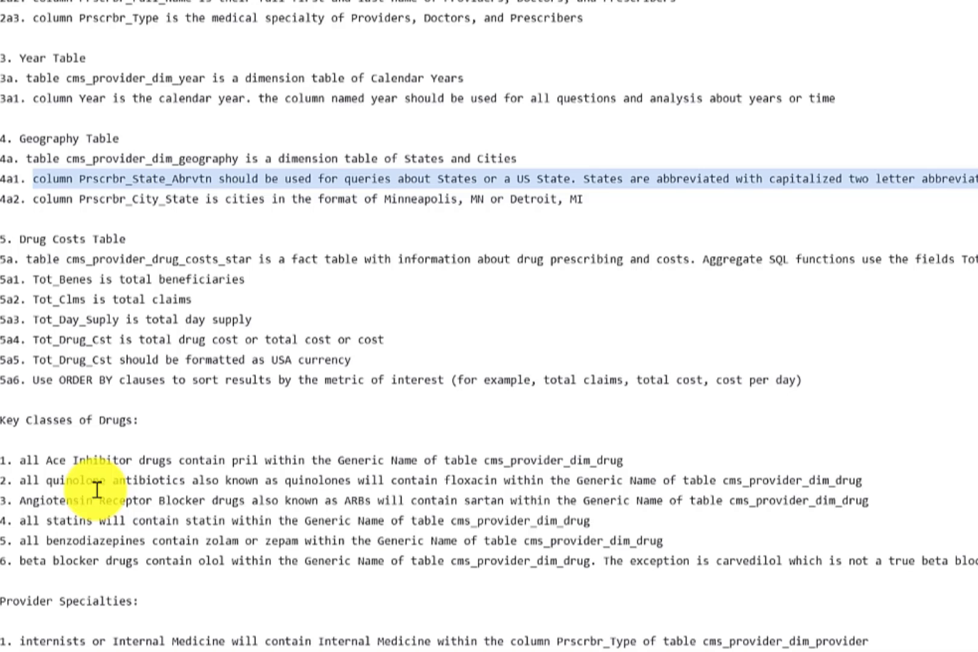
pyautogui.moveTo(19, 459); pyautogui.dragTo(512, 467)
pyautogui.click(226, 480)
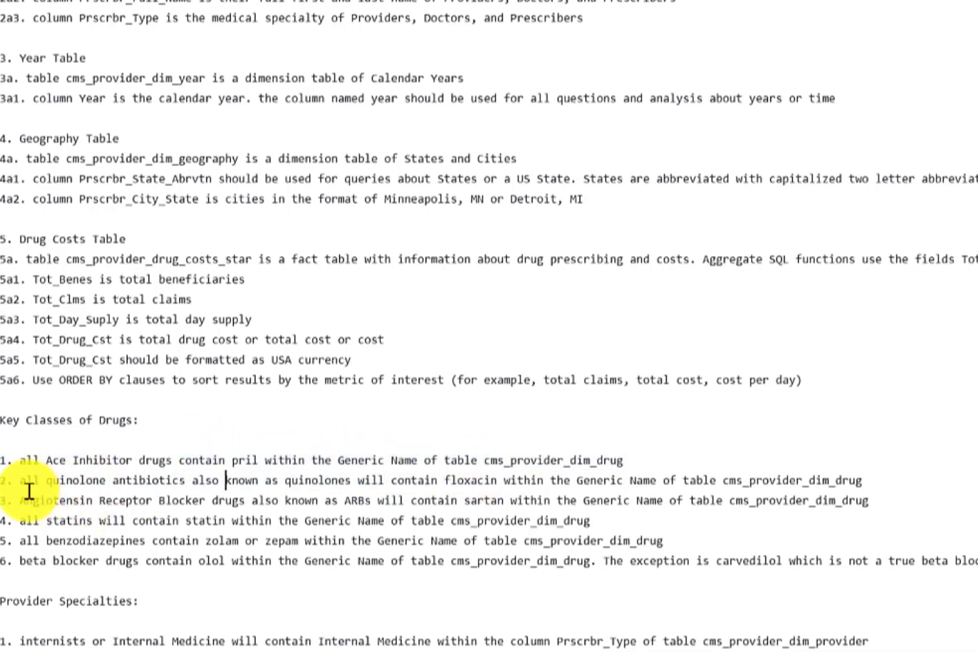
pyautogui.moveTo(22, 483); pyautogui.dragTo(497, 478)
pyautogui.moveTo(20, 641); pyautogui.dragTo(640, 643)
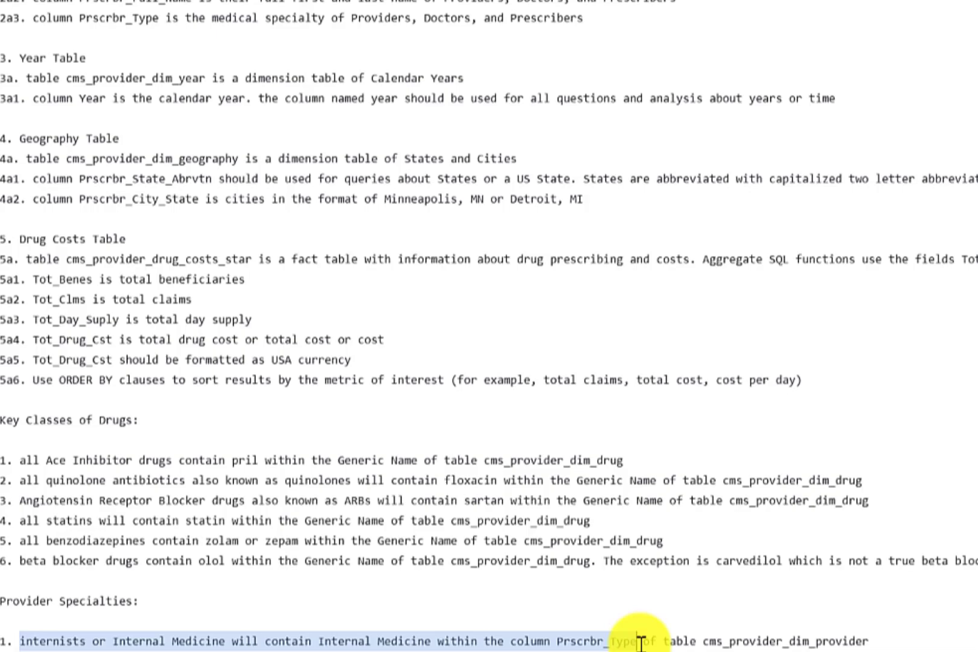
pyautogui.click(353, 640)
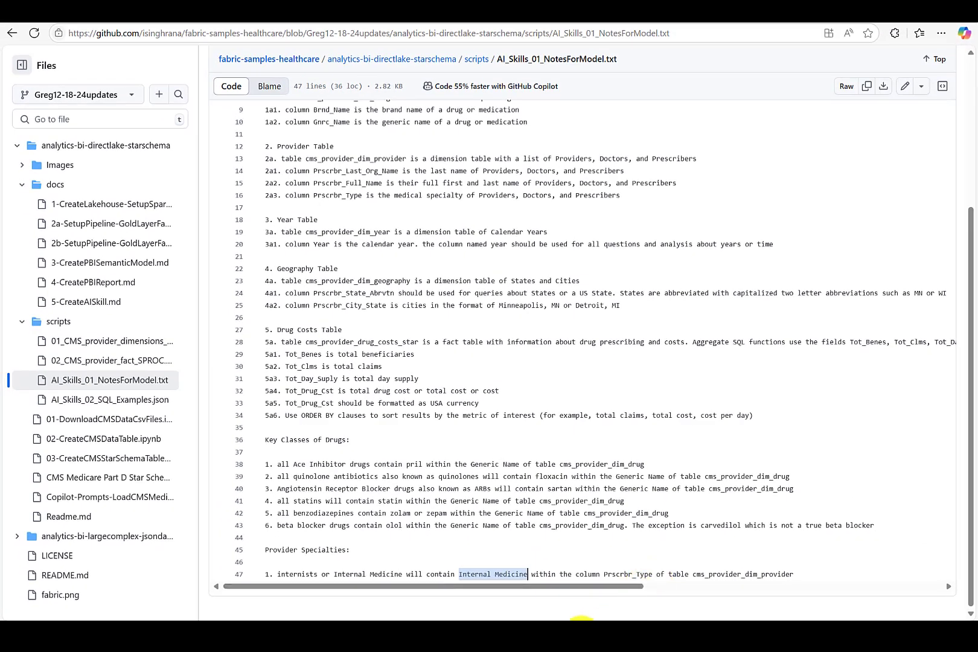
# Return to the AI skill in Power BI and paste the copied text into its Notes for model
pyautogui.click(581, 620)
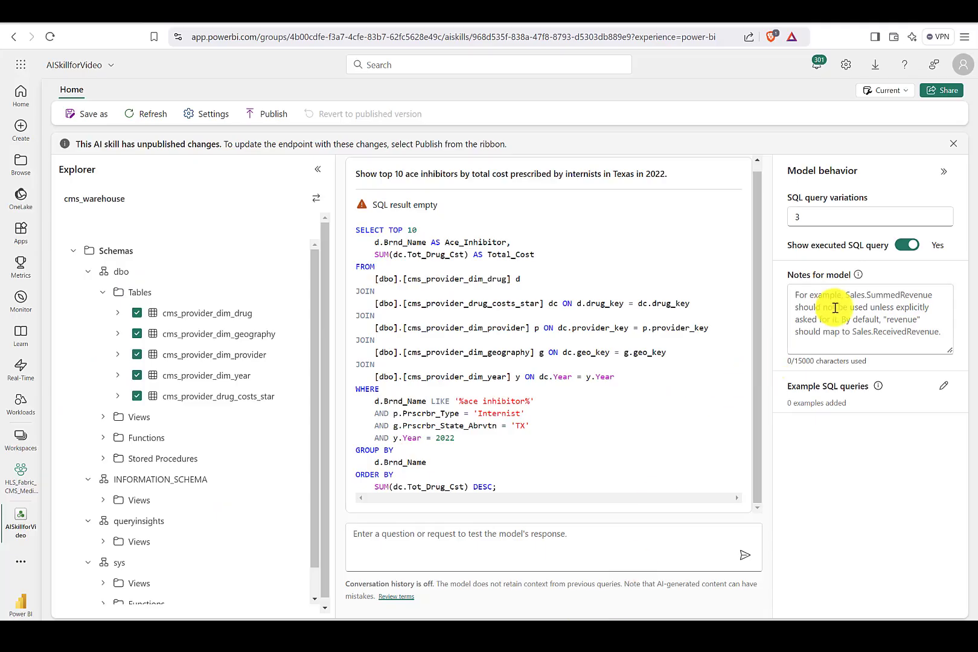
pyautogui.click(810, 296)
pyautogui.hotkey('ctrl', 'v')
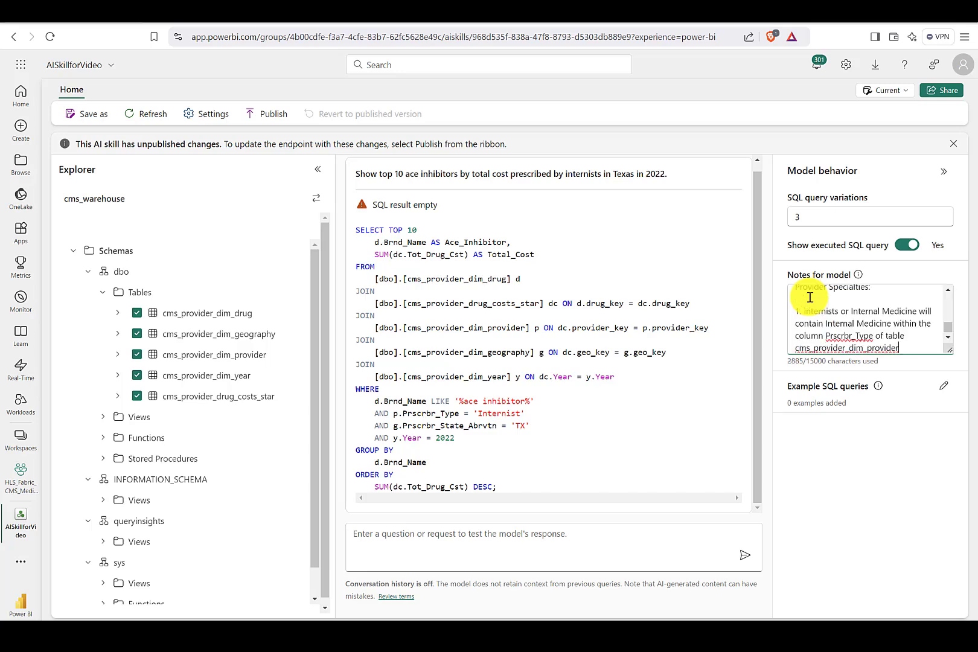
pyautogui.click(872, 445)
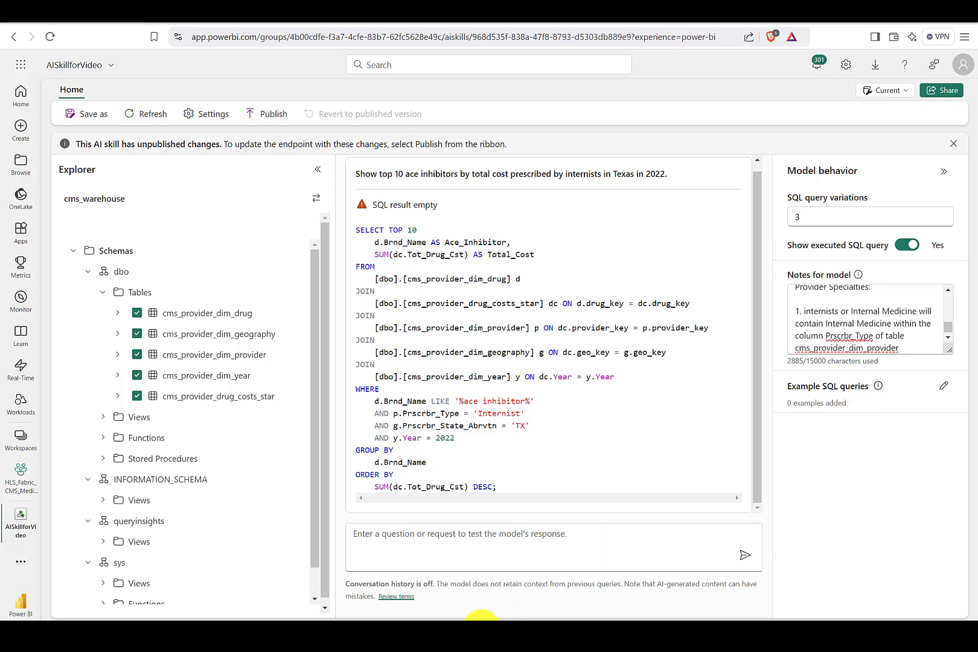
# Revisit the GitHub instructions, then import AI_Skills_02_SQL_Examples.json from Downloads into the Power BI skill's example SQL queries
pyautogui.click(480, 620)
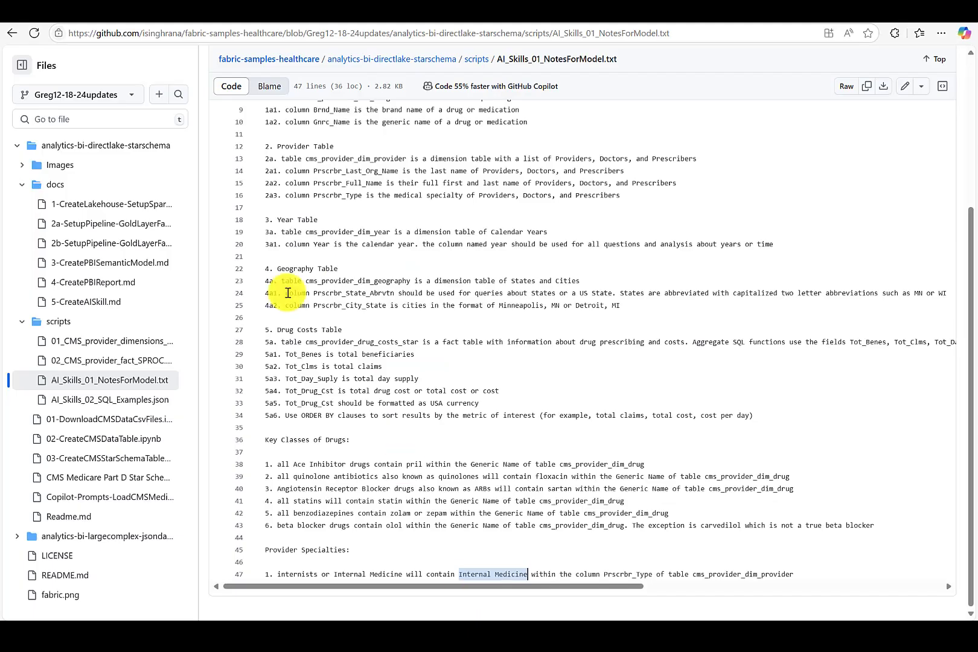
pyautogui.click(12, 37)
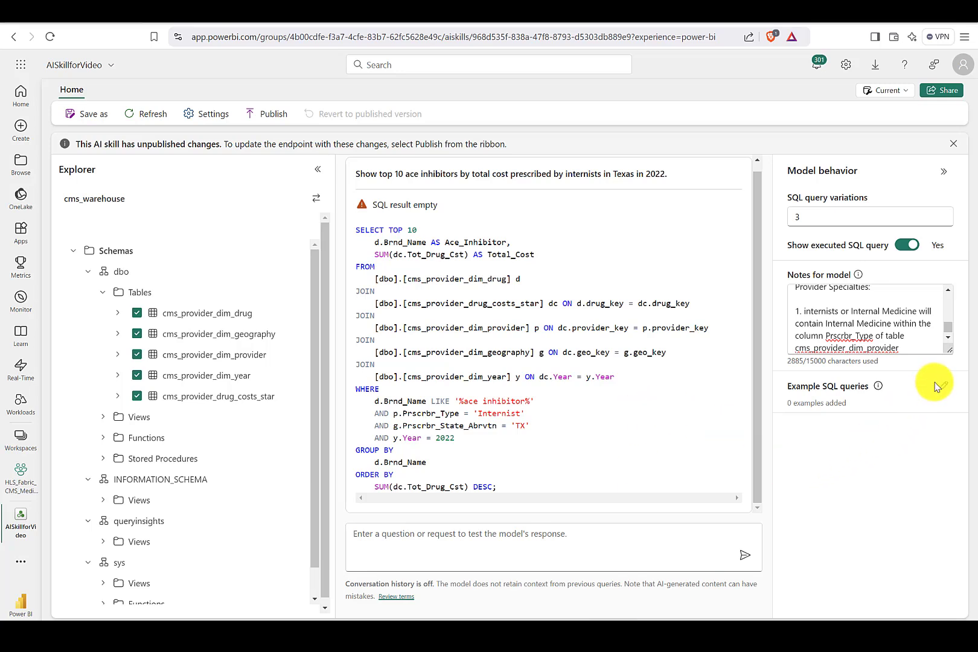
pyautogui.click(942, 391)
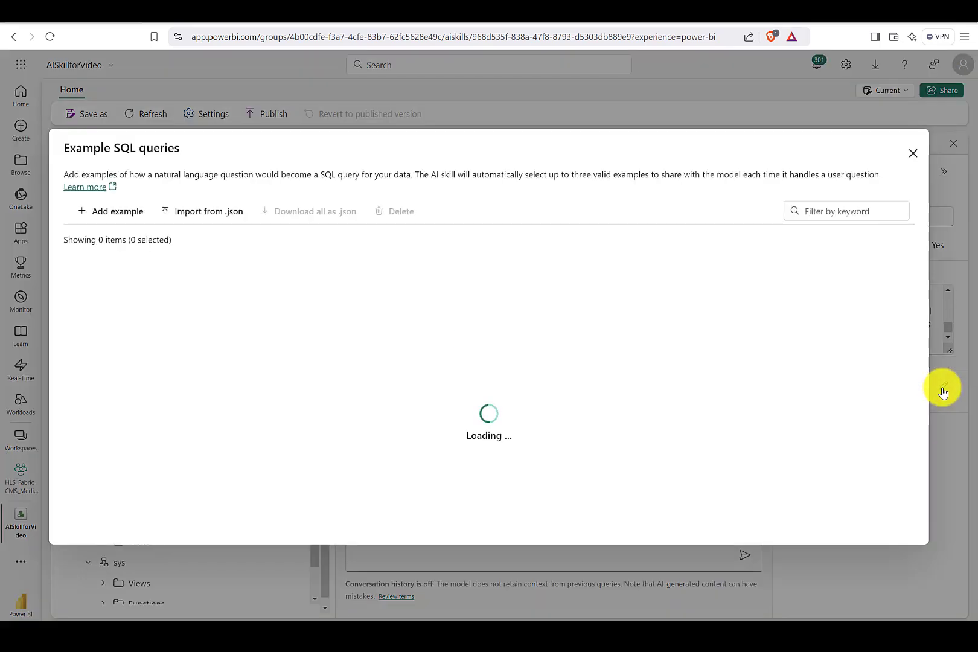
pyautogui.click(201, 216)
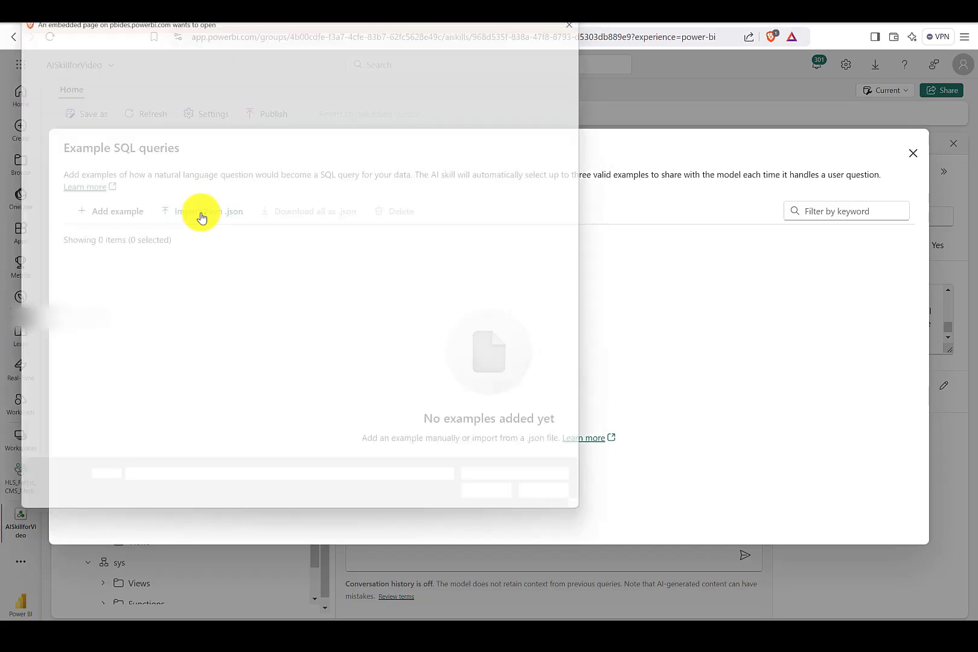
pyautogui.click(57, 181)
pyautogui.click(141, 118)
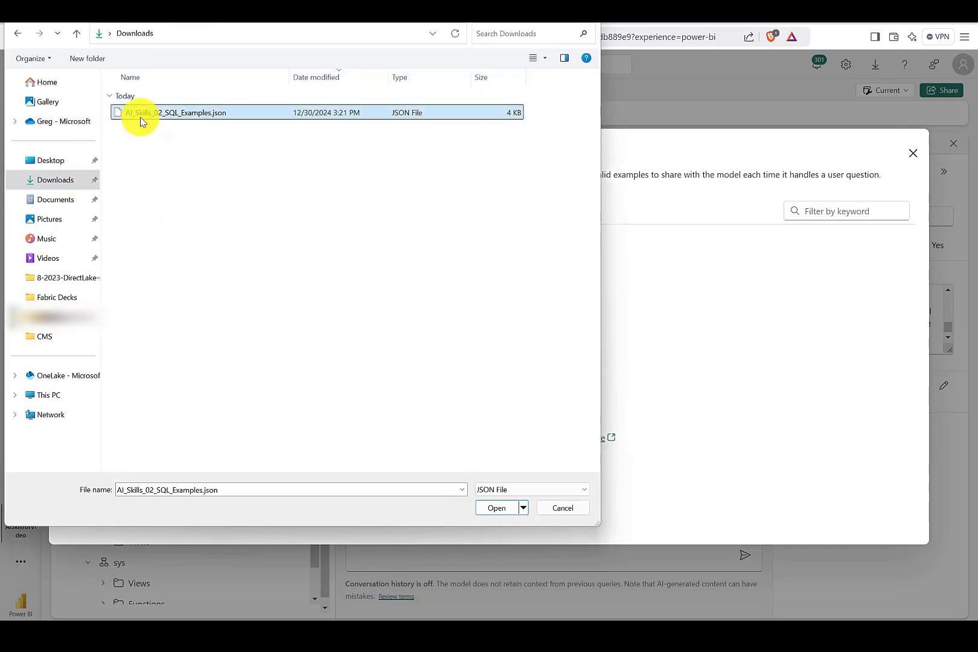
pyautogui.click(497, 509)
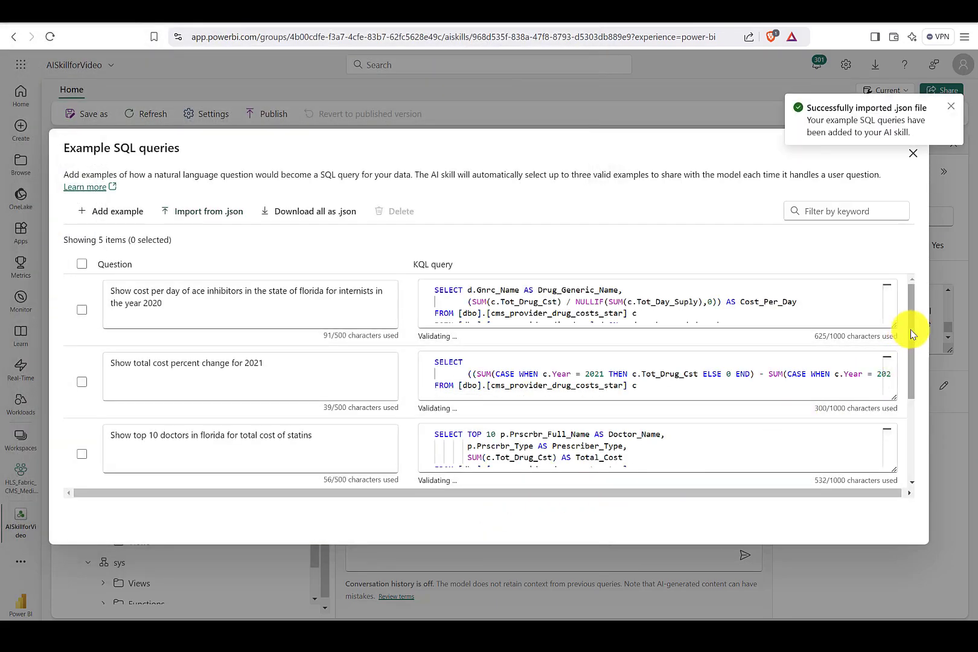
# Enlarge the query of the example "Show top 10 doctors in florida for total cost of statins" and compare it with its question
pyautogui.moveTo(908, 331)
pyautogui.mouseDown()
pyautogui.moveTo(915, 425)
pyautogui.moveTo(917, 320)
pyautogui.mouseUp()
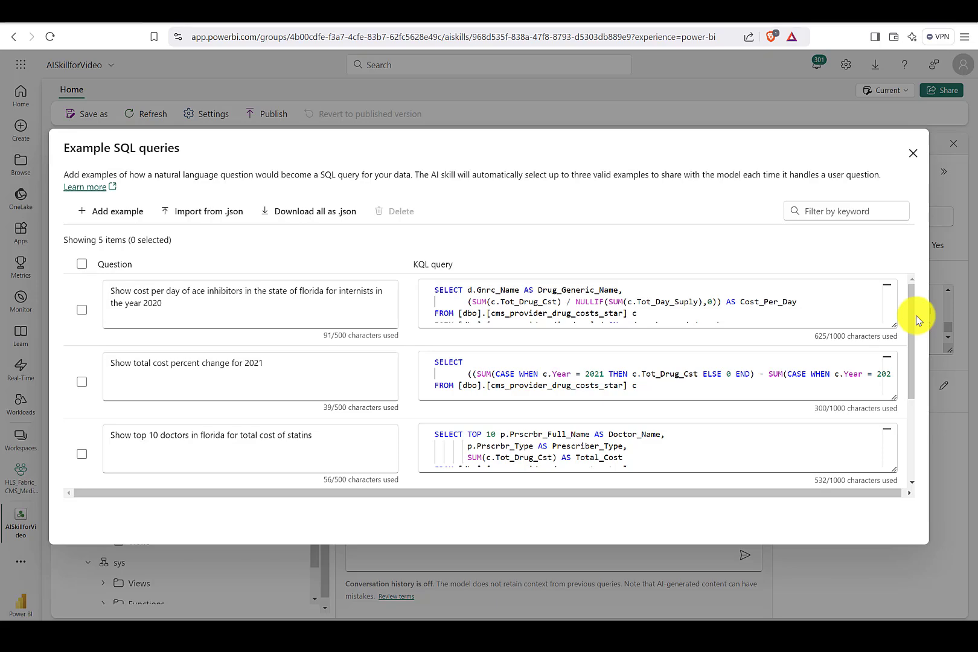
pyautogui.moveTo(914, 313); pyautogui.dragTo(911, 378)
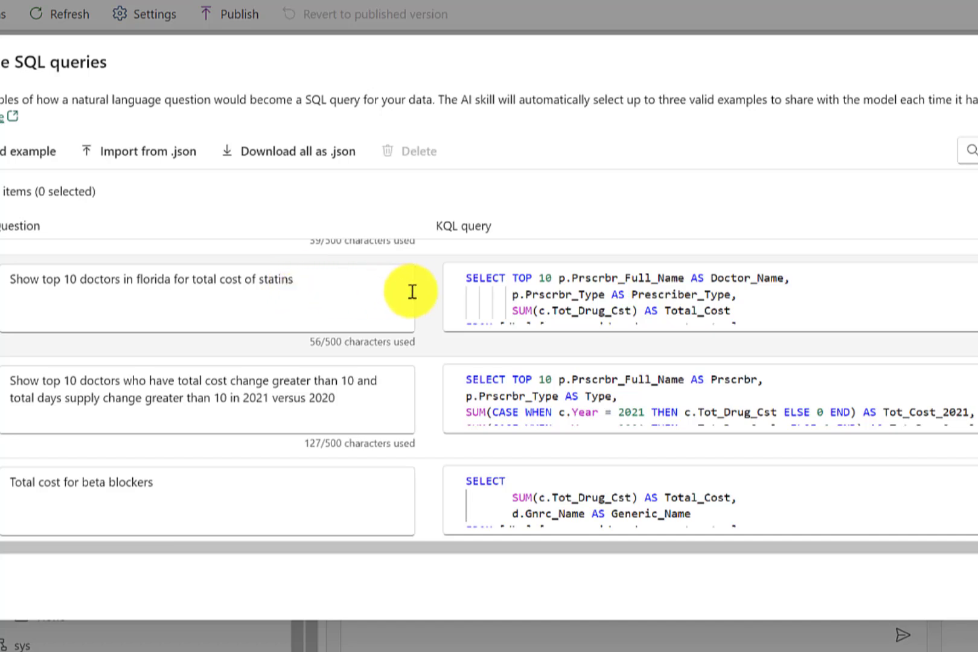
pyautogui.moveTo(467, 278)
pyautogui.mouseDown()
pyautogui.moveTo(793, 276)
pyautogui.moveTo(794, 307)
pyautogui.moveTo(790, 299)
pyautogui.moveTo(800, 308)
pyautogui.moveTo(664, 445)
pyautogui.moveTo(724, 346)
pyautogui.mouseUp()
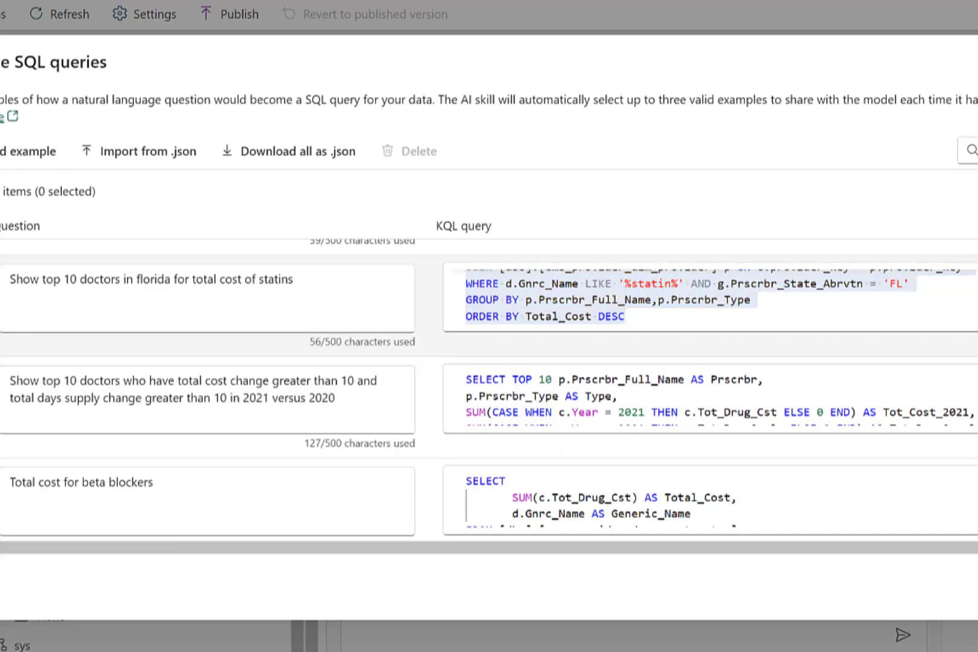
pyautogui.moveTo(977, 328); pyautogui.dragTo(977, 449)
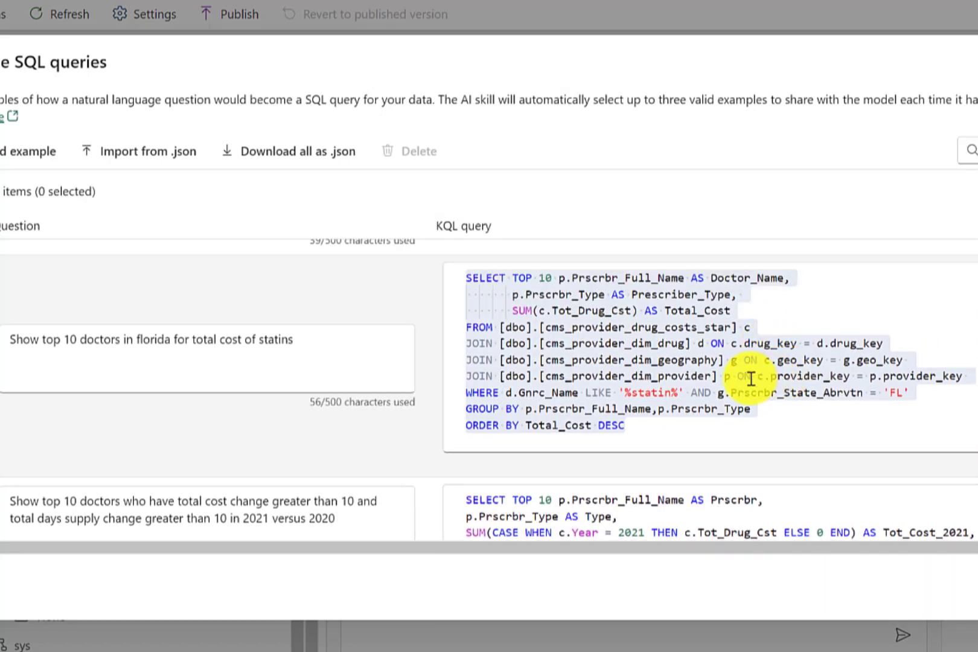
pyautogui.click(625, 393)
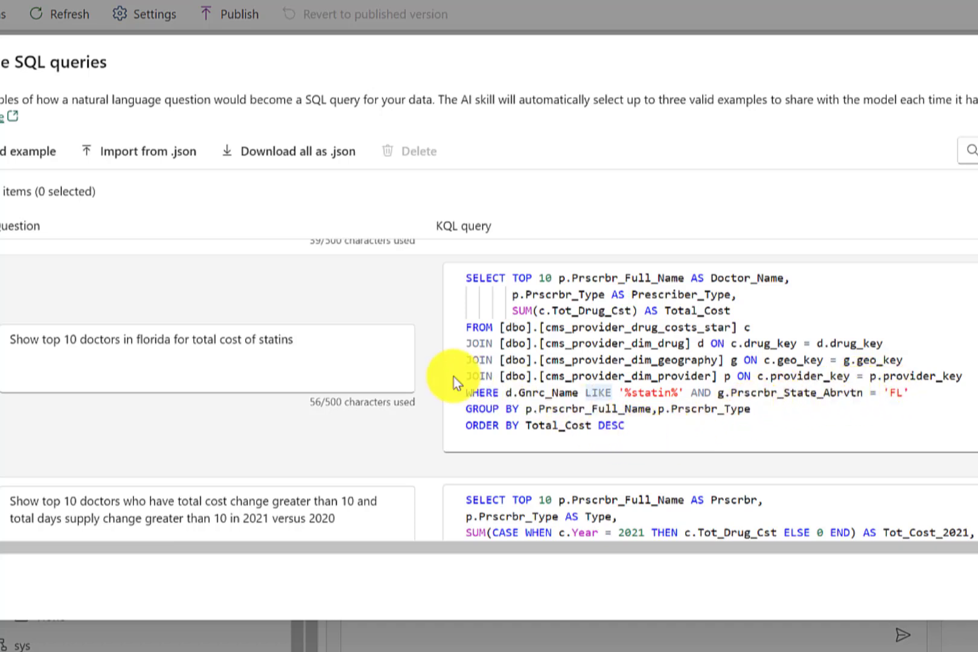
pyautogui.moveTo(294, 339); pyautogui.dragTo(6, 339)
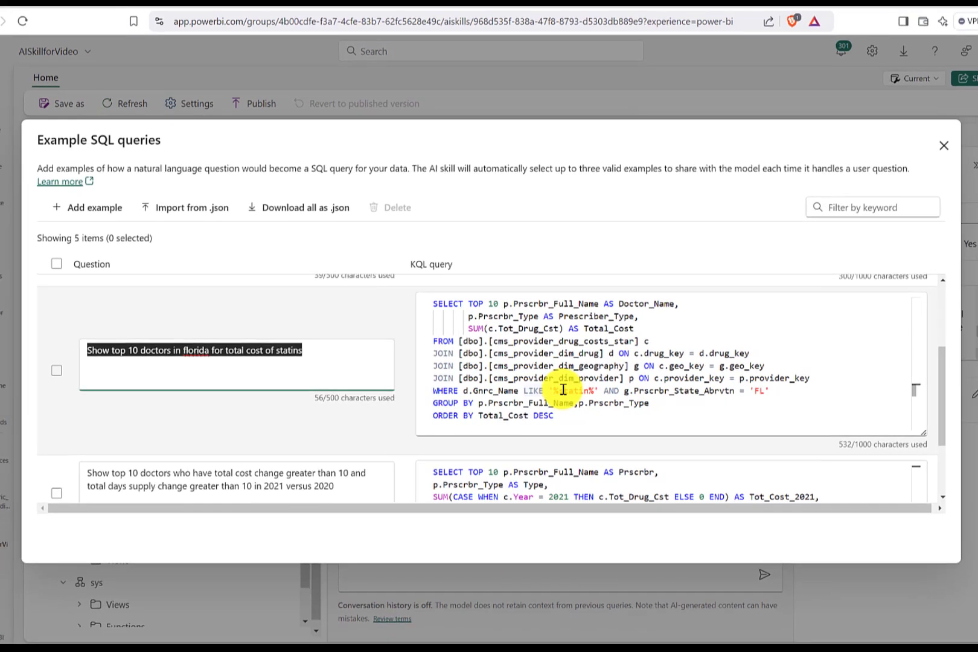
# Enlarge and read the query of the example "Show total cost percent change for 2021", then close the example SQL queries
pyautogui.scroll(5, 120, 365)
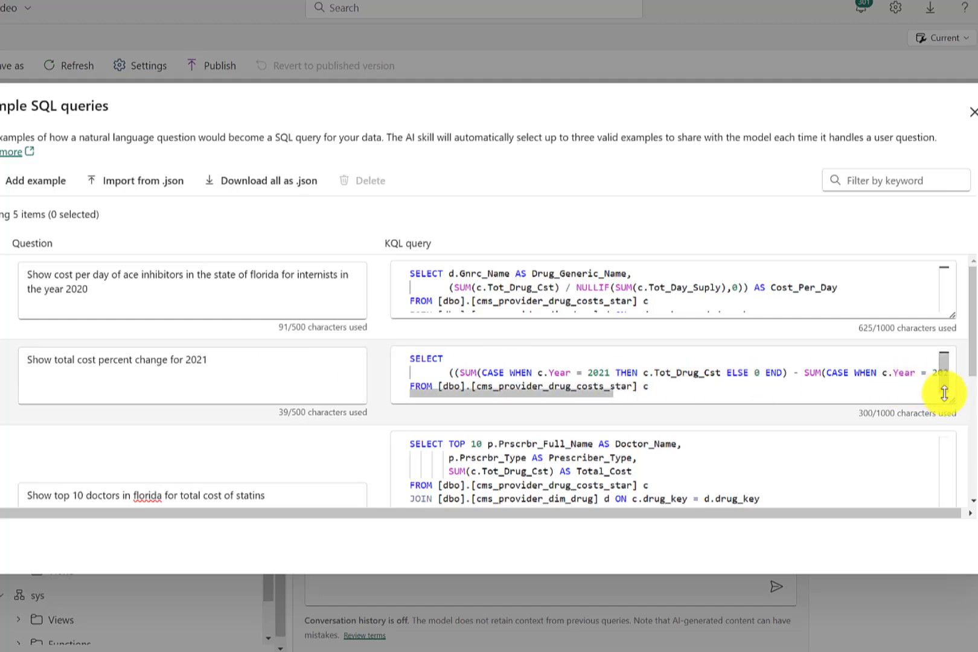
pyautogui.moveTo(949, 399); pyautogui.dragTo(947, 458)
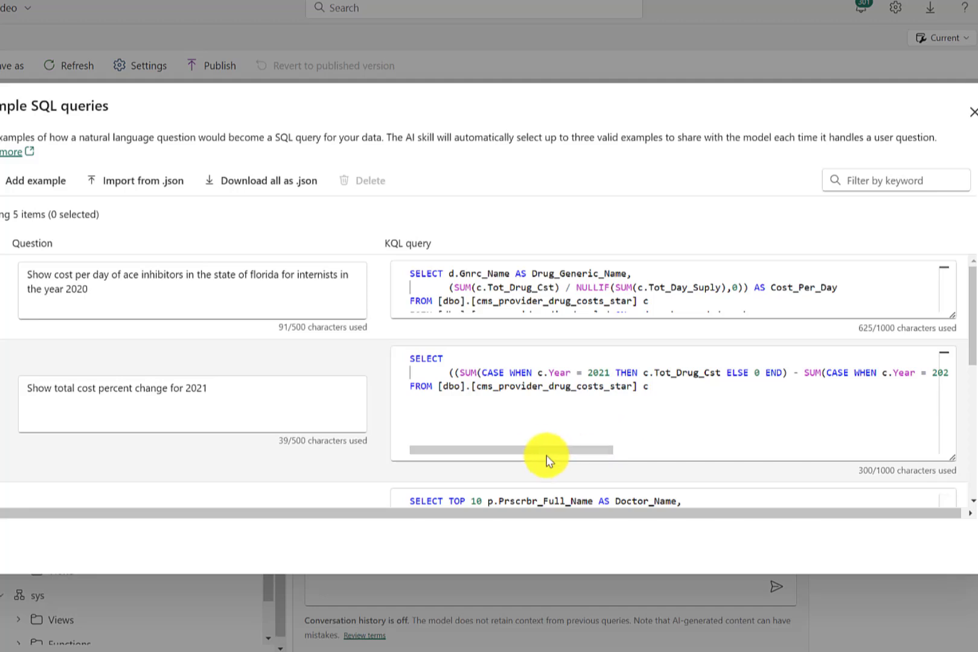
pyautogui.moveTo(535, 448); pyautogui.dragTo(485, 423)
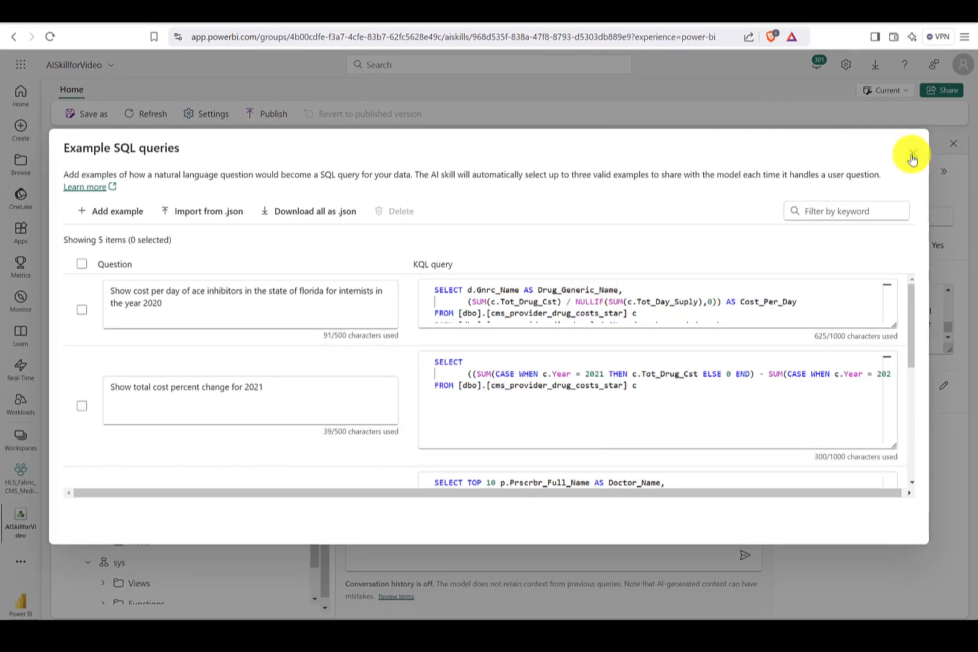
pyautogui.click(912, 156)
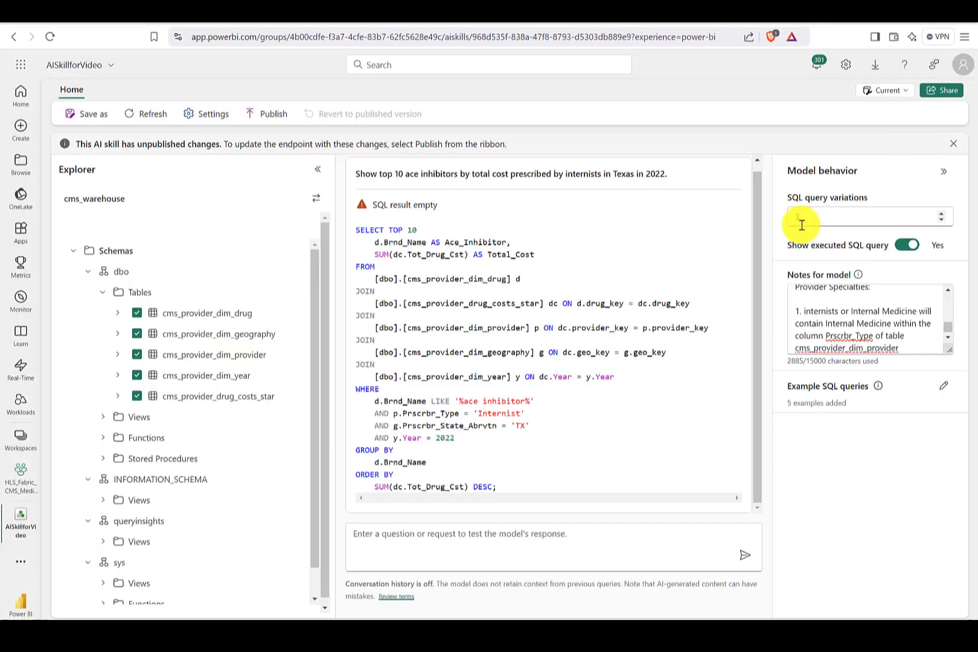
# Resubmit the question "Show top 10 ace inhibitors by total cost prescribed by internists in Texas in 2022." and review its results and generated SQL
pyautogui.moveTo(669, 177); pyautogui.dragTo(353, 187)
pyautogui.hotkey('ctrl', 'c')
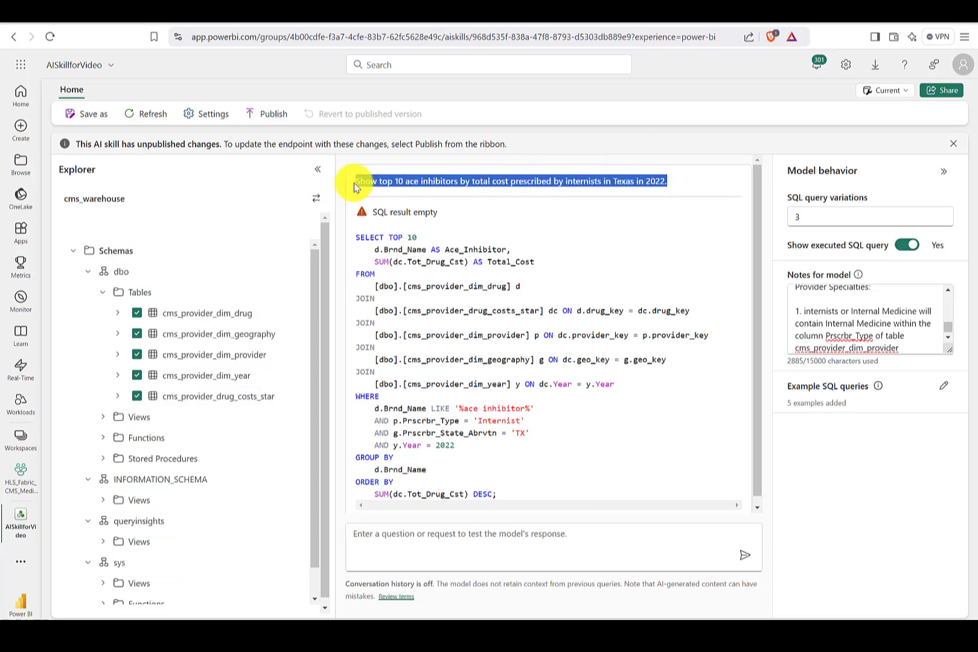
pyautogui.click(409, 538)
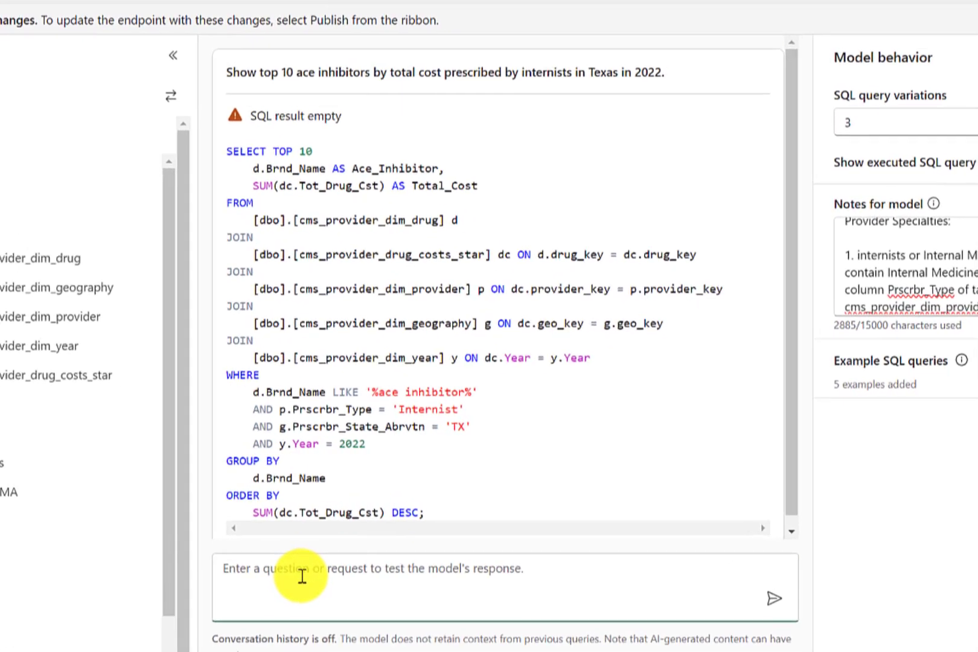
pyautogui.hotkey('ctrl', 'v')
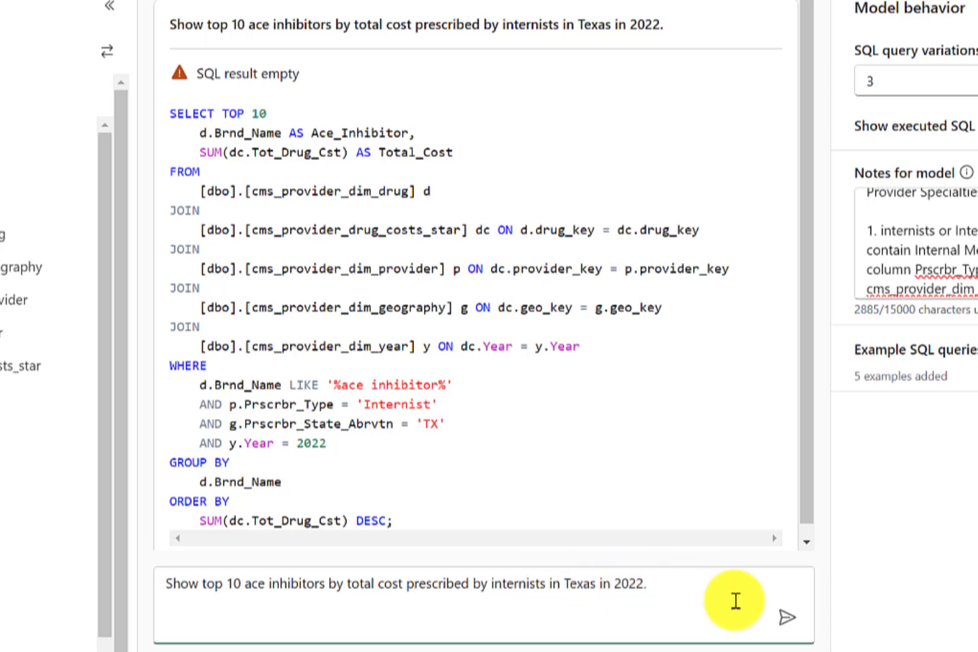
pyautogui.click(788, 622)
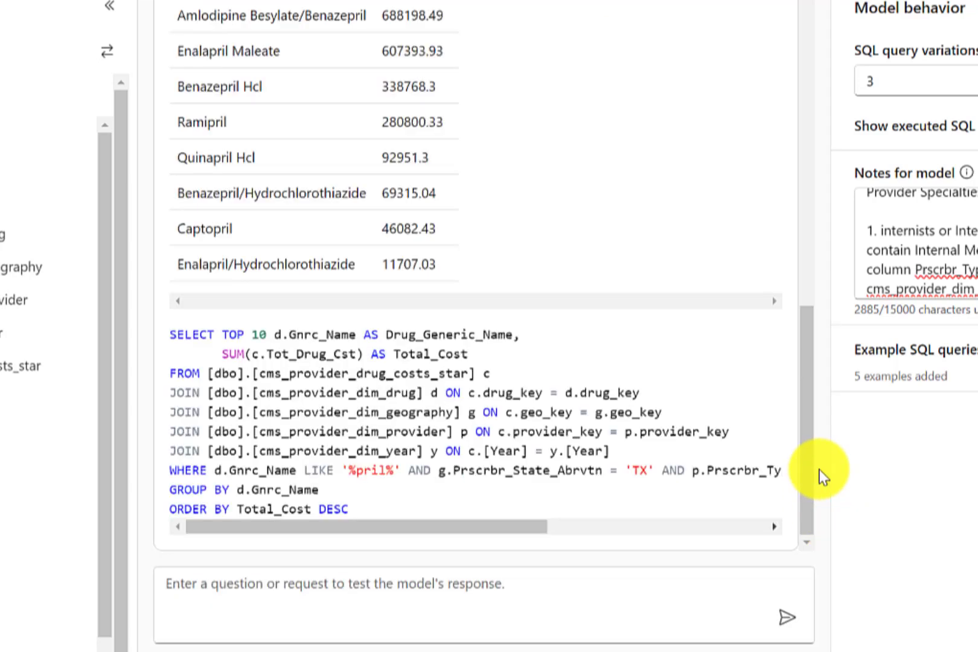
pyautogui.scroll(3, 817, 469)
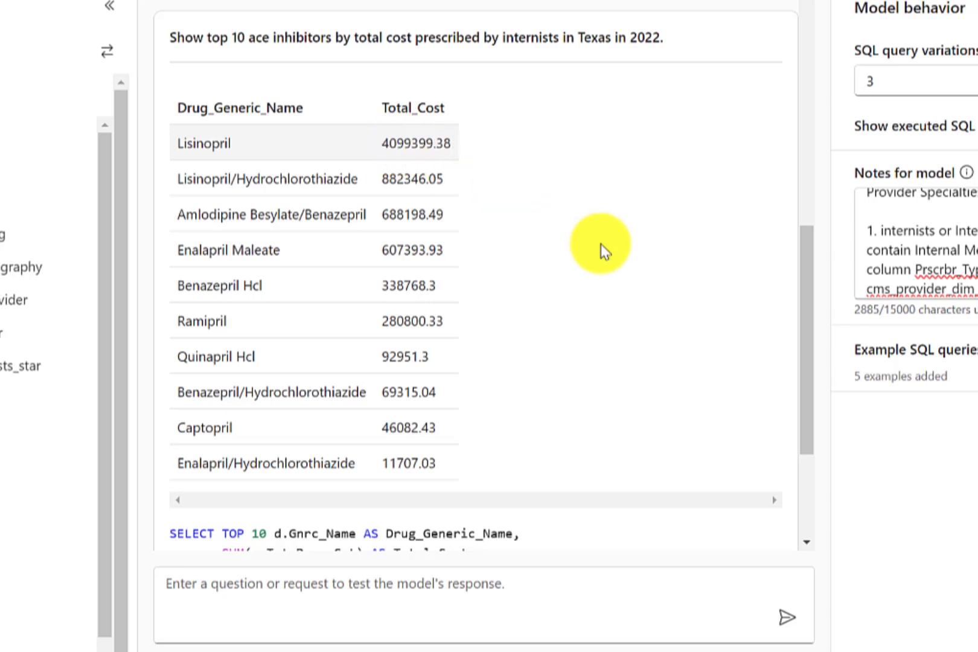
pyautogui.scroll(-3, 775, 419)
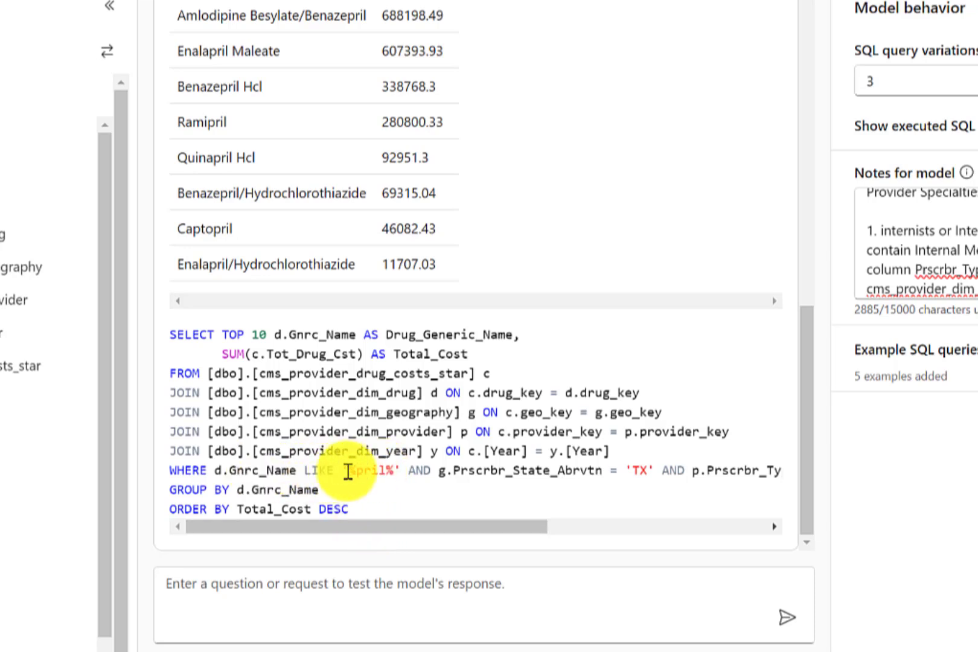
pyautogui.moveTo(430, 532); pyautogui.dragTo(390, 531)
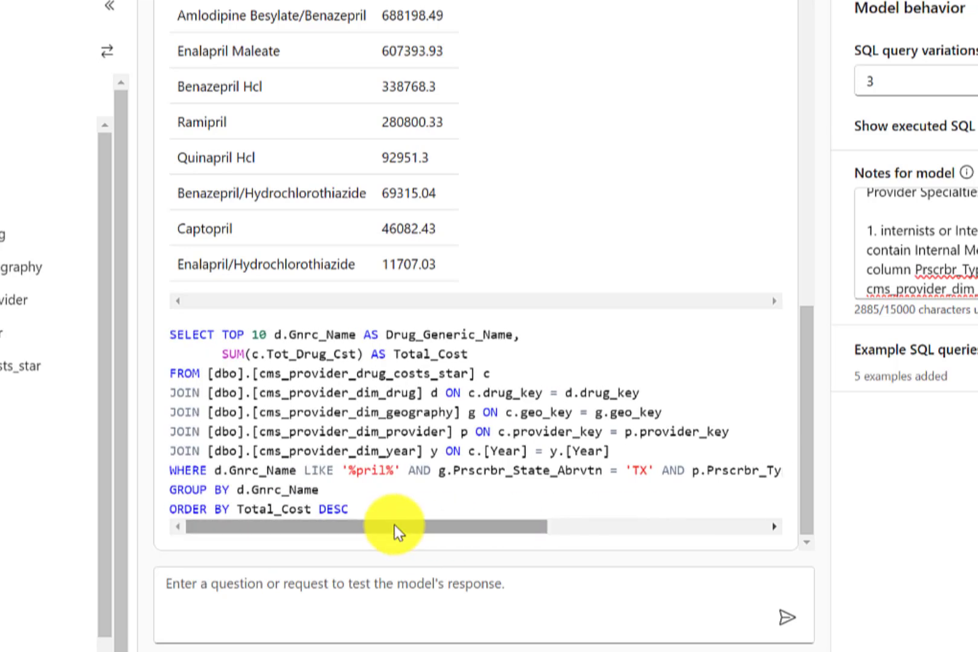
# Ask the AI skill "Show total cost for quinolones in Minneapolis, Minnesota by year" and check the generated SQL
pyautogui.click(267, 584)
pyautogui.write('Show total cost for quinolones in Minneapolis, Minnesota by year')
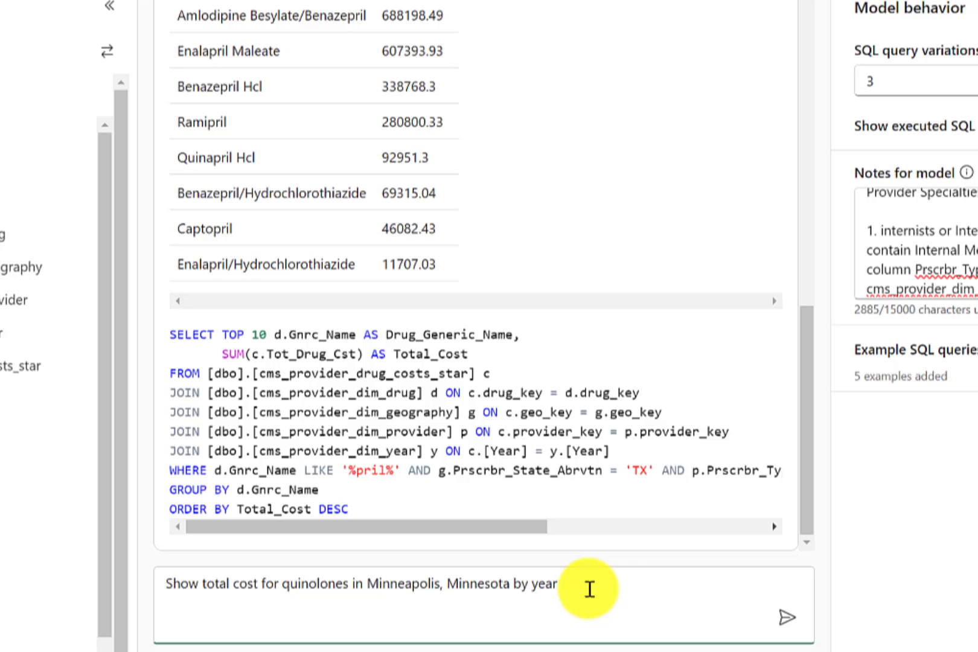
pyautogui.click(786, 617)
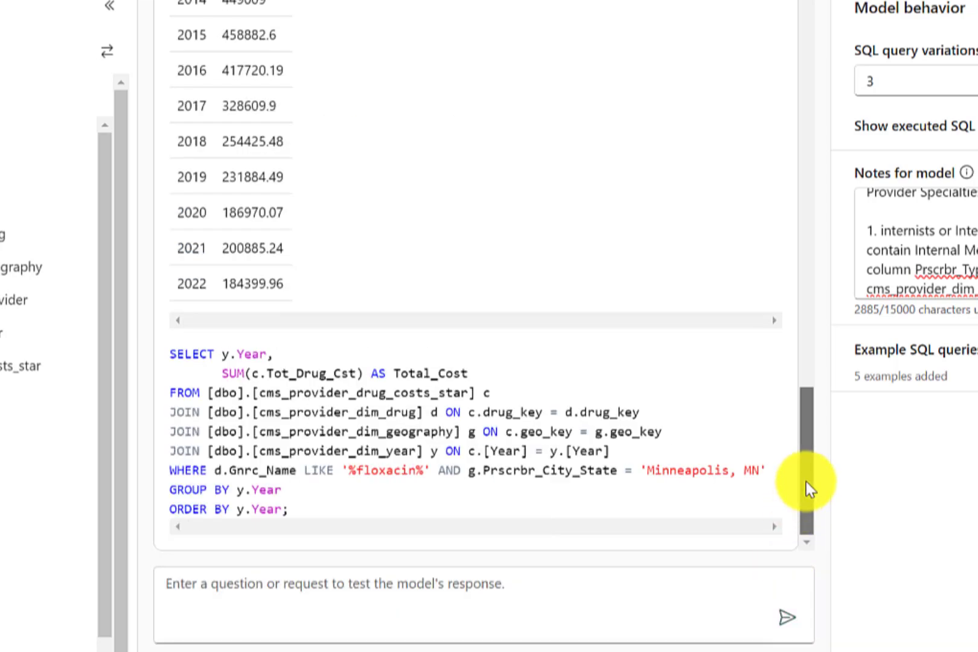
pyautogui.moveTo(805, 482); pyautogui.dragTo(836, 517)
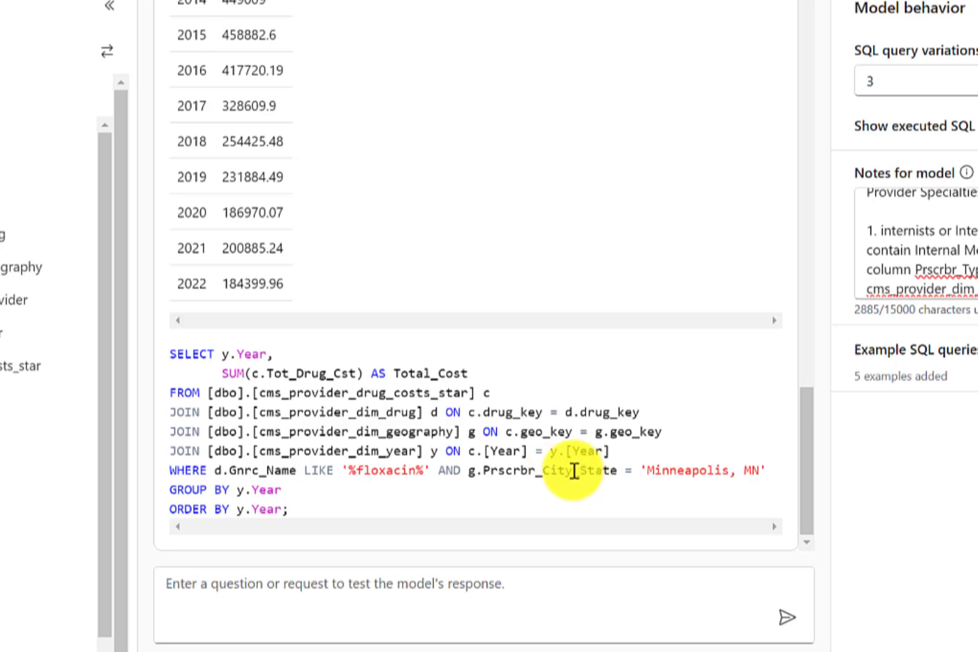
# Ask for total cost, ace inhibitor cost, ARB cost and total claims by city for Michigan in 2021, and examine the table and SQL
pyautogui.click(406, 597)
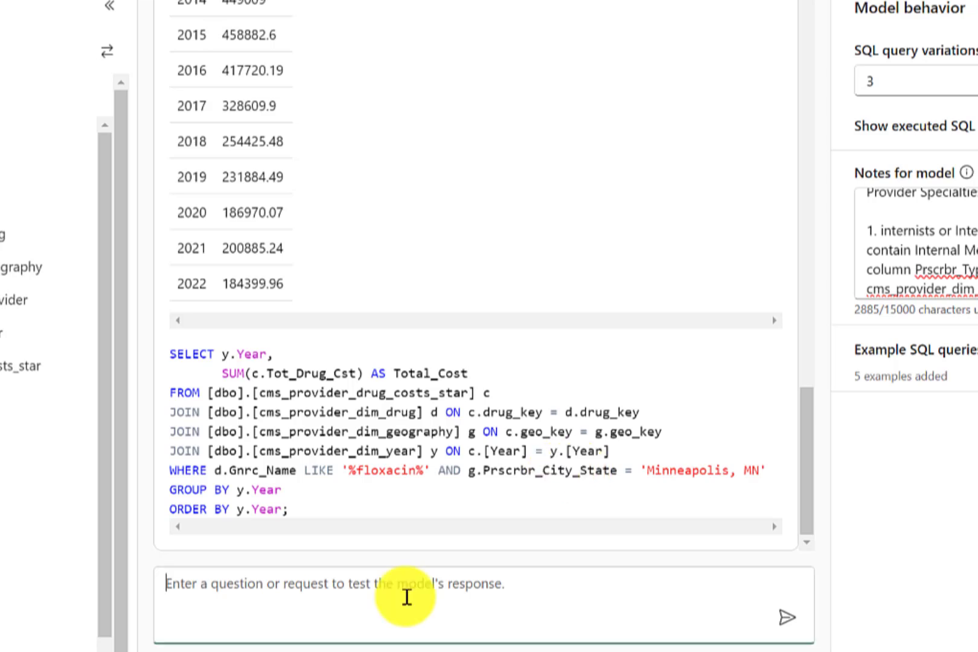
pyautogui.write('Show city on rows and total cost, total cost of ace inhibitors, total cost of ARBs, and total claims on columns where the year is 2021 and the state is Michigan.')
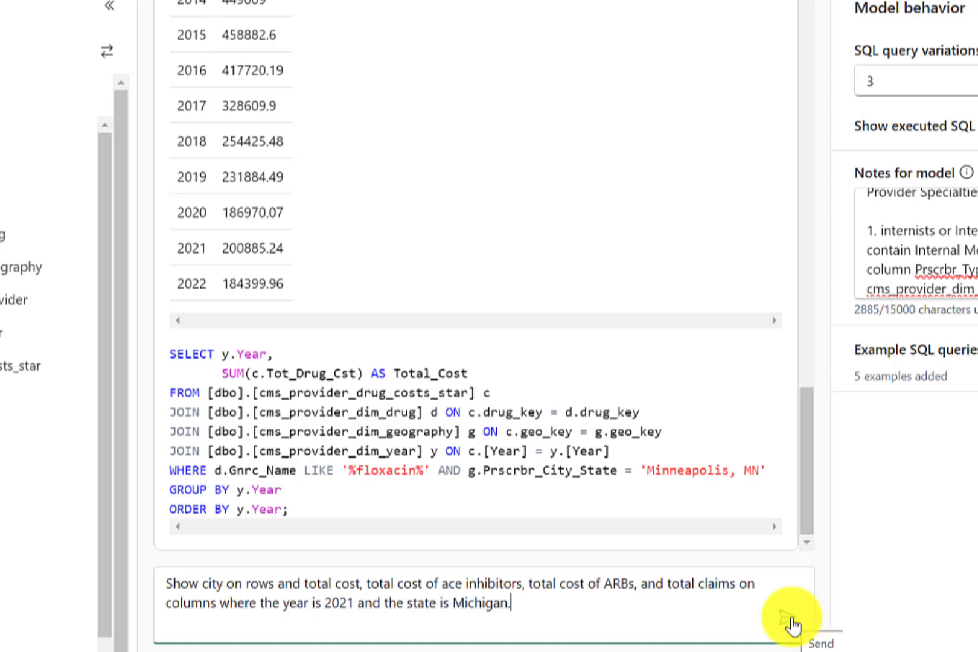
pyautogui.click(792, 625)
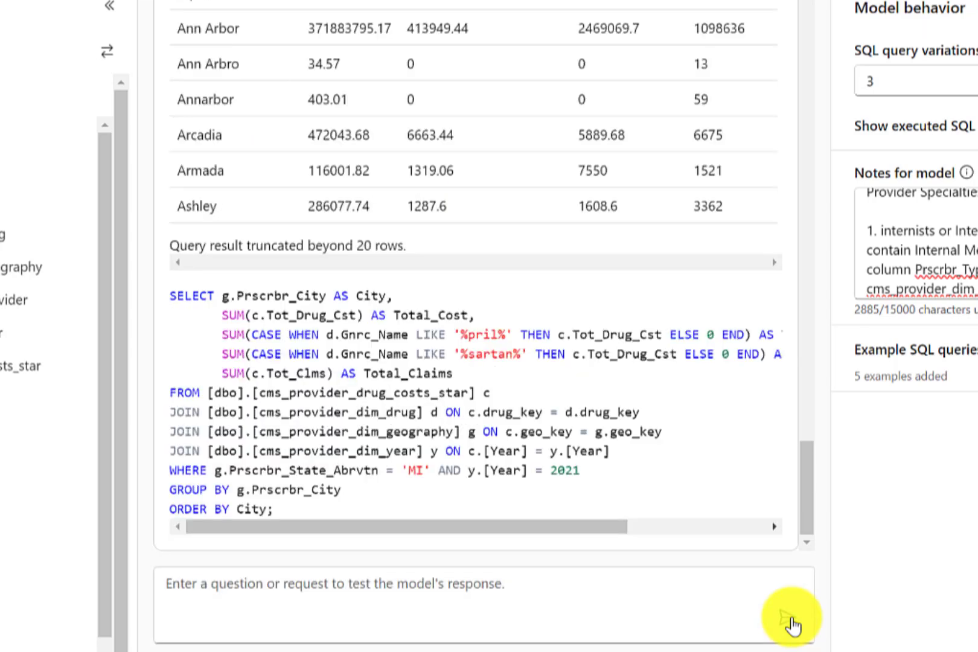
pyautogui.moveTo(806, 506); pyautogui.dragTo(800, 407)
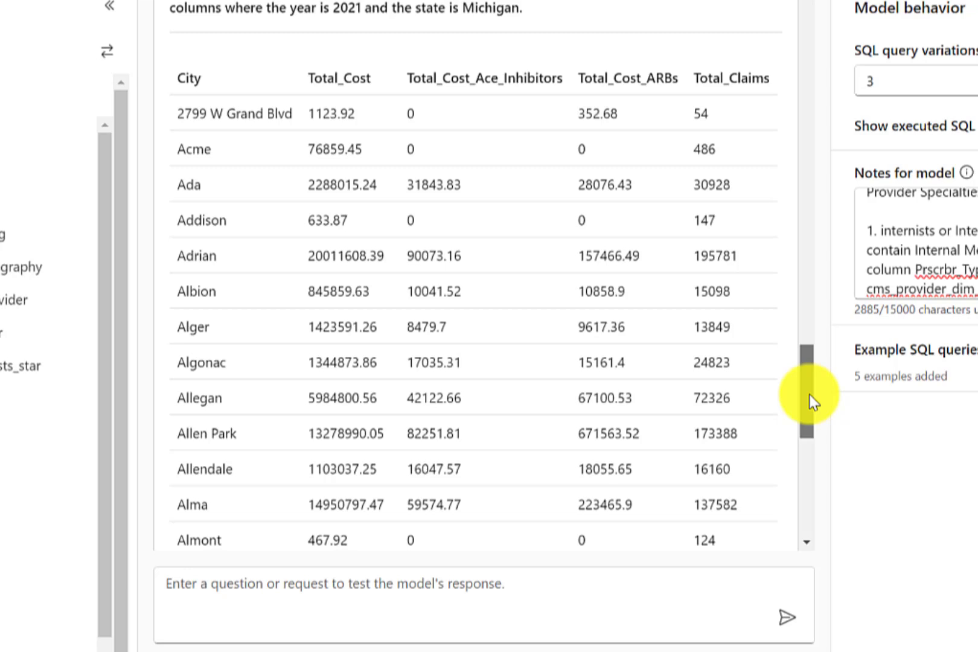
pyautogui.moveTo(811, 396); pyautogui.dragTo(824, 571)
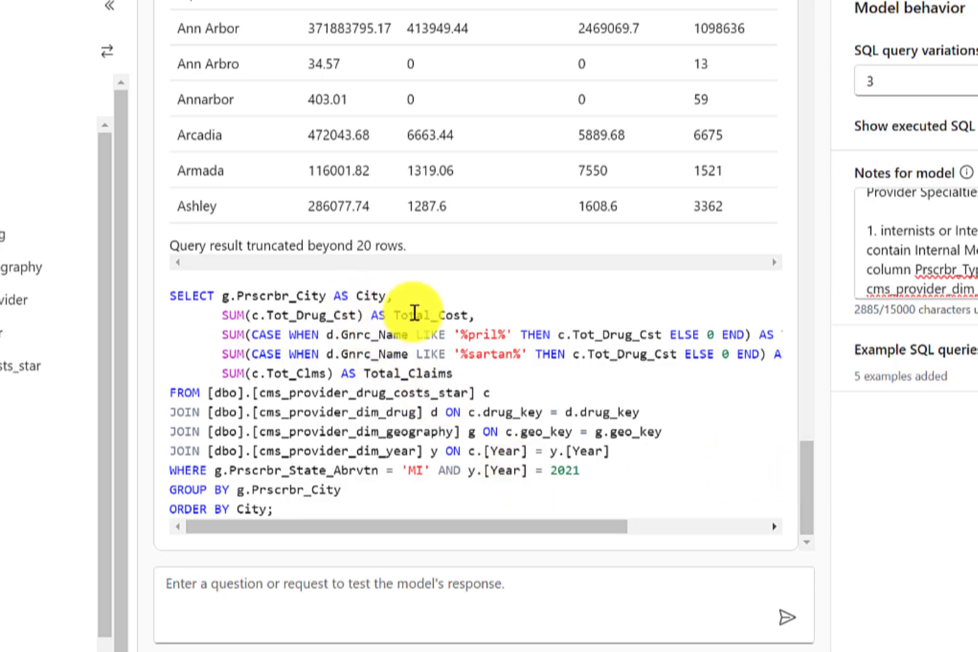
pyautogui.moveTo(467, 526); pyautogui.dragTo(494, 531)
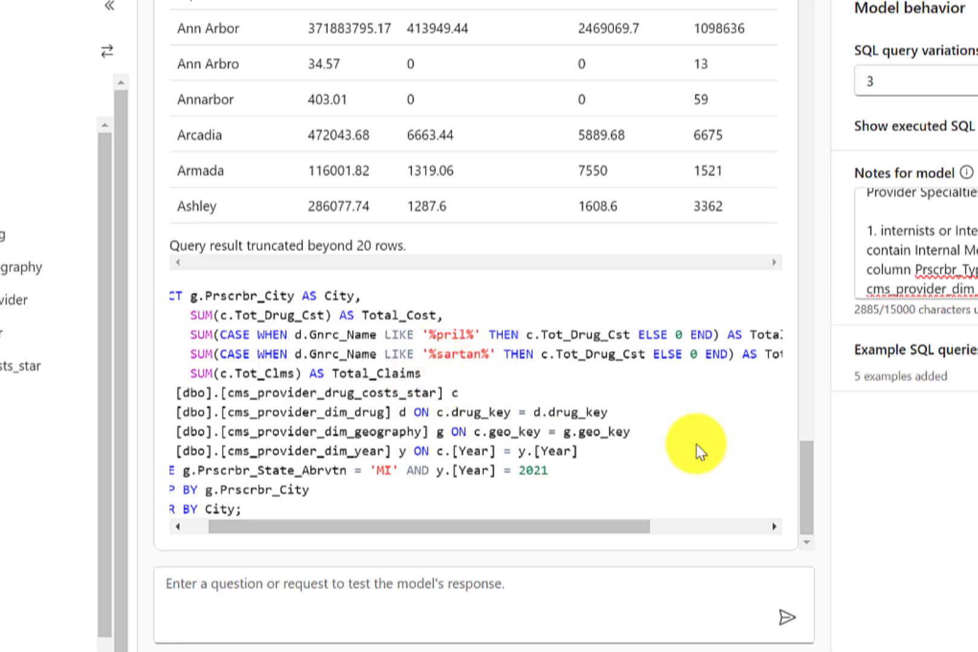
pyautogui.moveTo(806, 468); pyautogui.dragTo(811, 382)
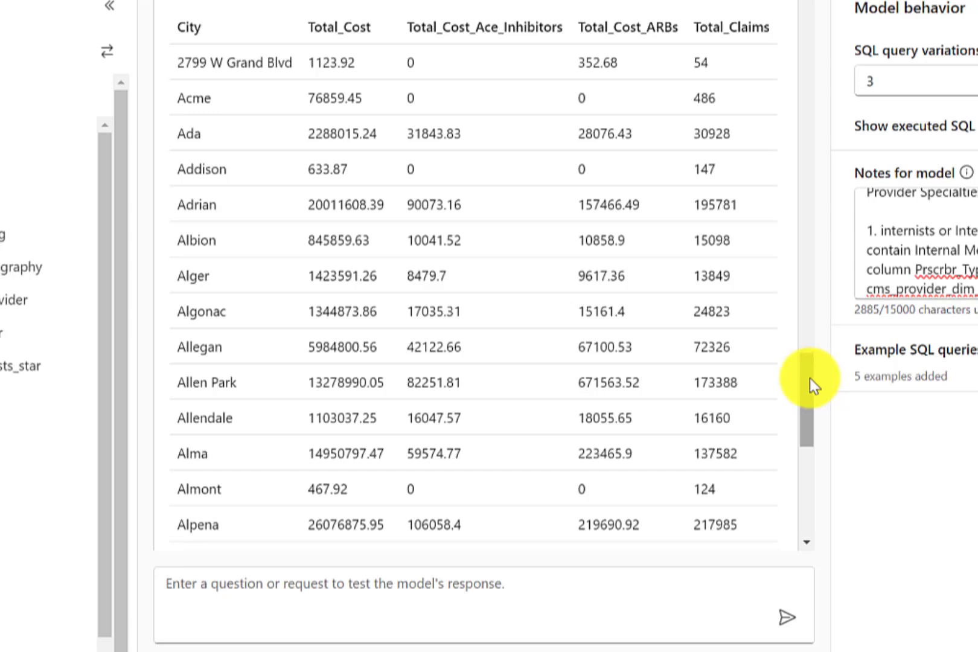
pyautogui.moveTo(811, 413); pyautogui.dragTo(831, 473)
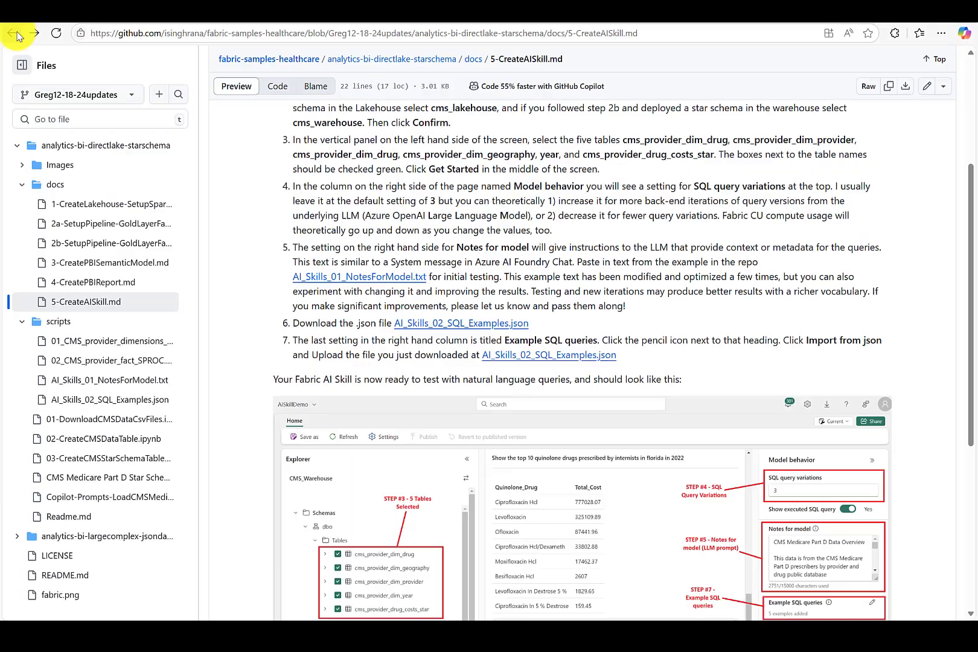
# In the GitHub repository, go back to the analytics-bi-directlake-starschema readme and open its Step 5 instructions, Create Fabric AI Skill
pyautogui.click(13, 34)
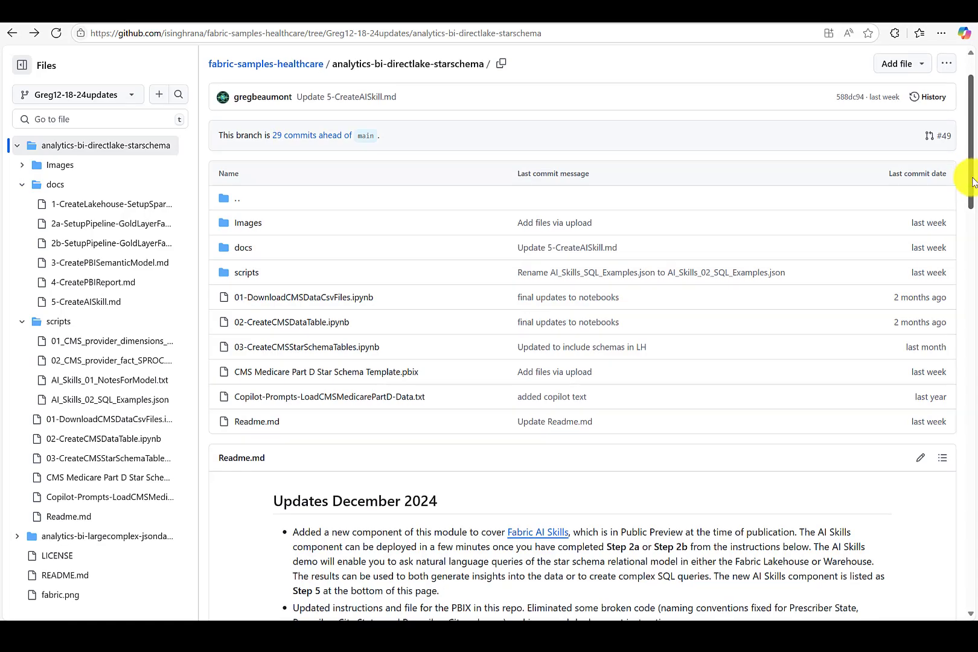
pyautogui.moveTo(972, 181); pyautogui.dragTo(972, 395)
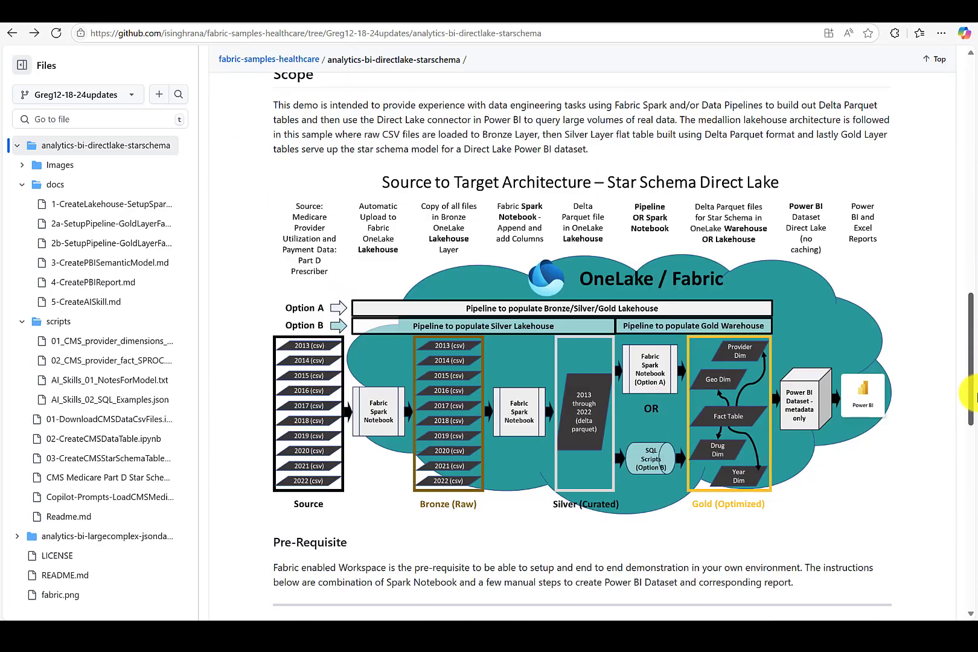
pyautogui.moveTo(972, 395); pyautogui.dragTo(864, 571)
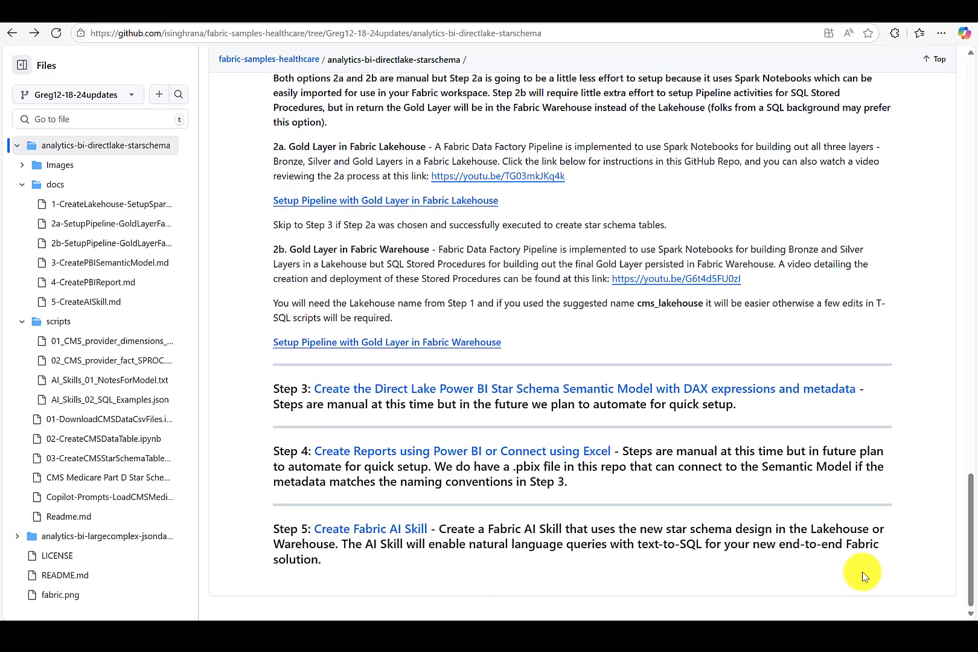
pyautogui.click(385, 531)
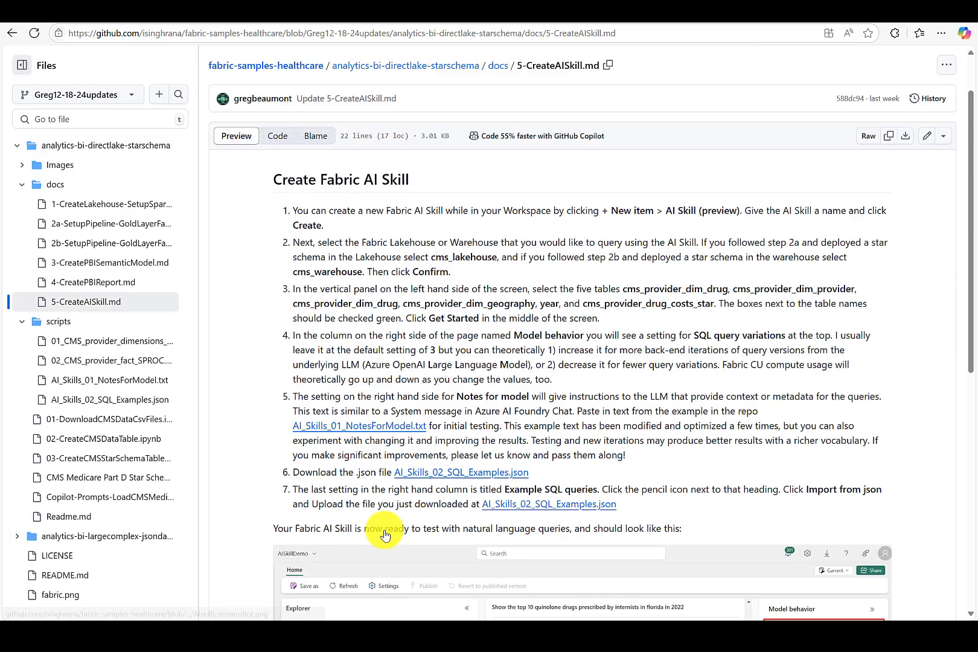
# Review the Create Fabric AI Skill instructions with their sample queries, then open the main page of the fabric-samples-healthcare repository
pyautogui.moveTo(972, 227); pyautogui.dragTo(973, 407)
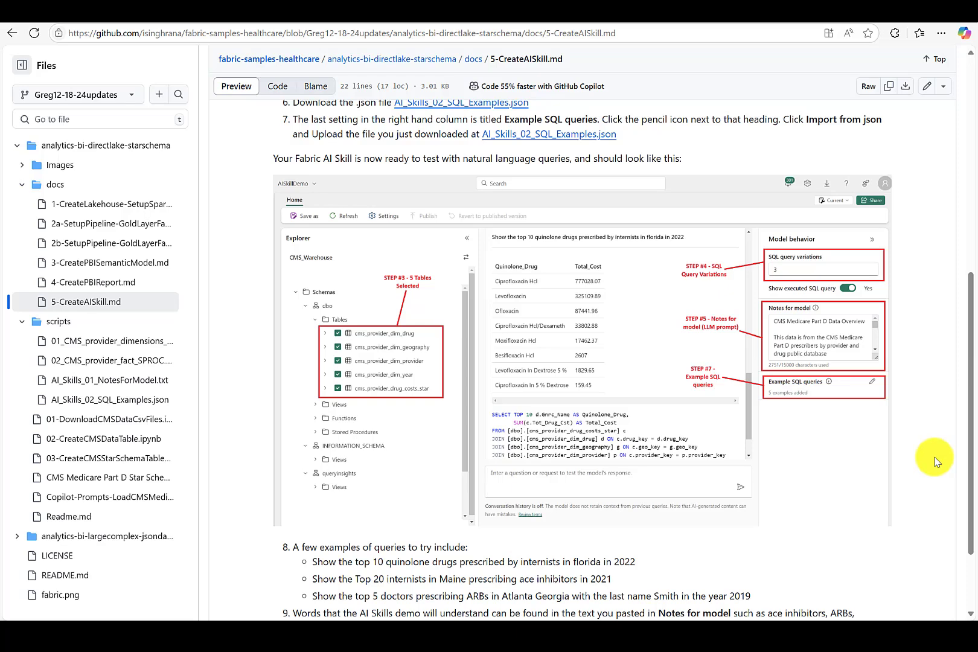
pyautogui.moveTo(969, 454); pyautogui.dragTo(972, 208)
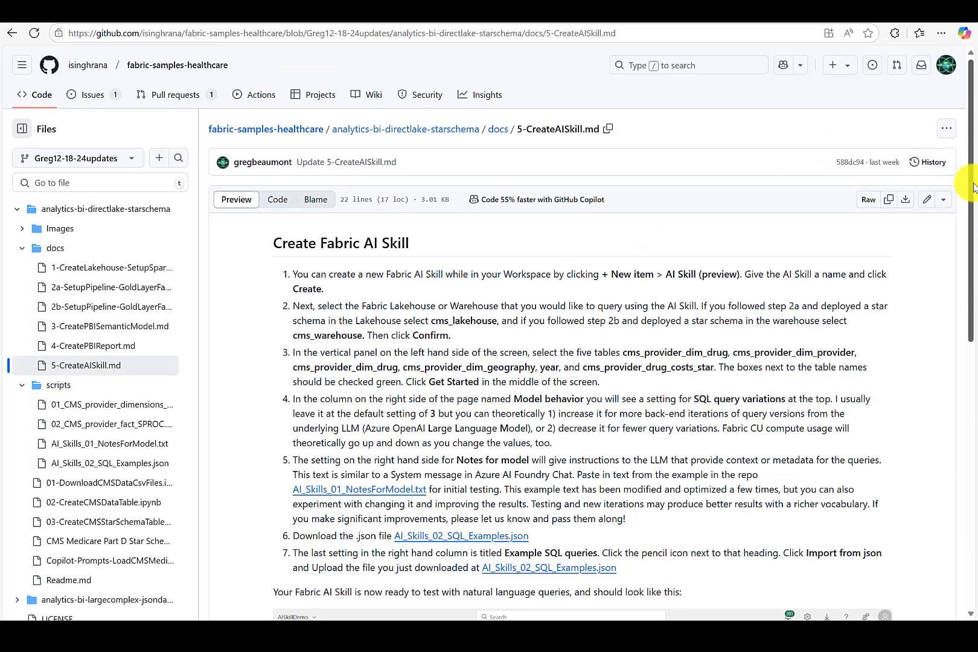
pyautogui.click(49, 96)
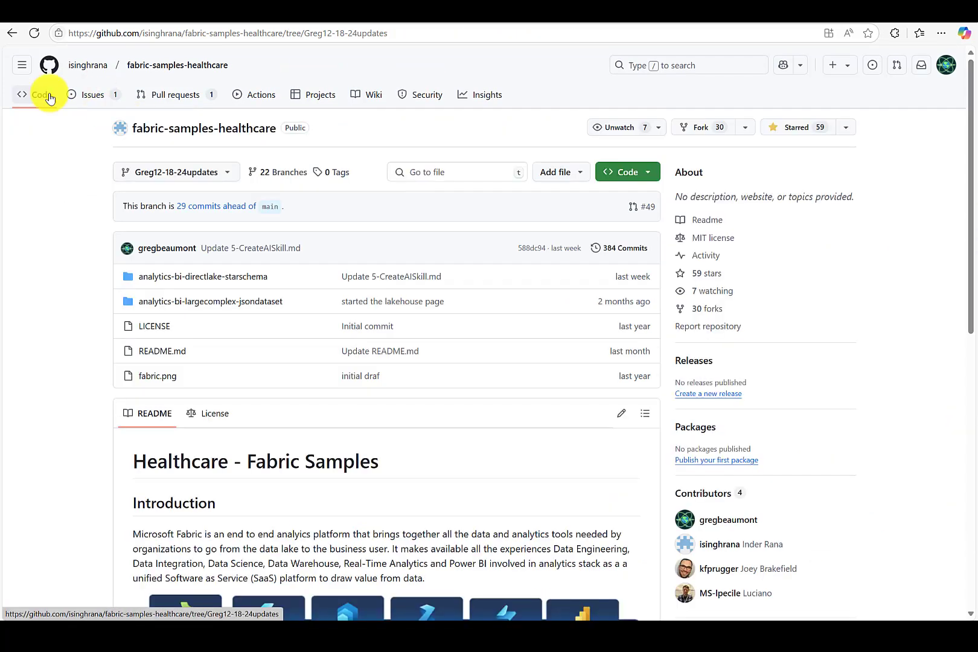